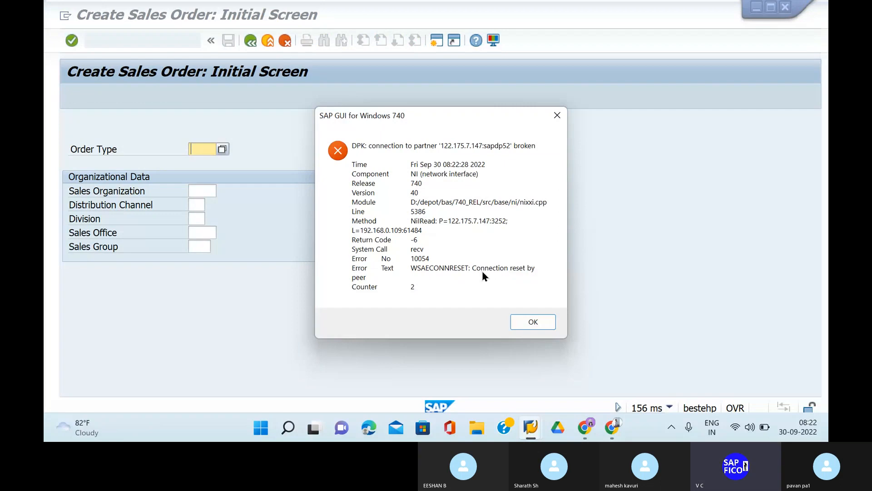
Step: Dismiss the connection error message and set the sales order type to OR1
left_click(531, 319)
type("or")
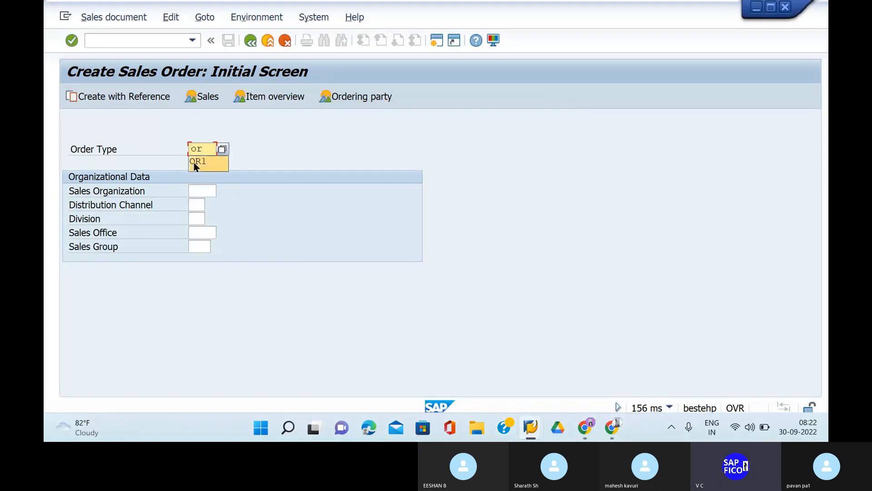
left_click(193, 162)
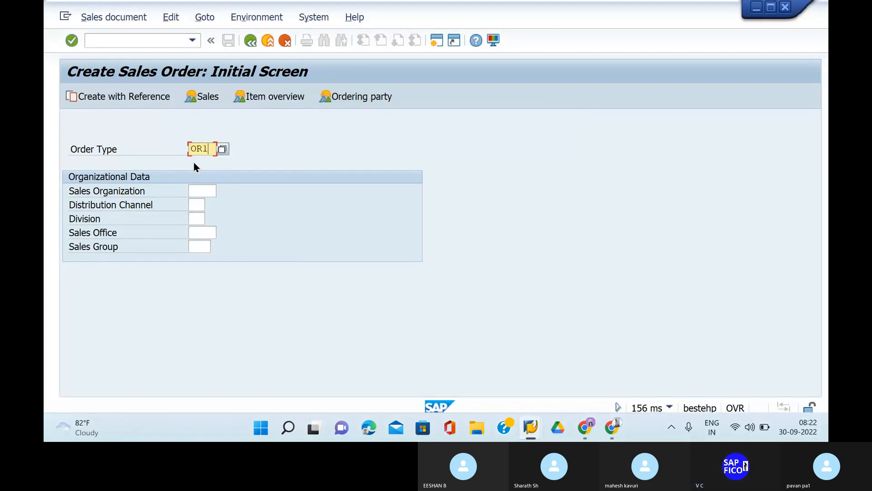
Step: Enter sales organization PAV1, distribution channel PA and division 15, and proceed to the standard order overview
left_click(202, 191)
type("pa")
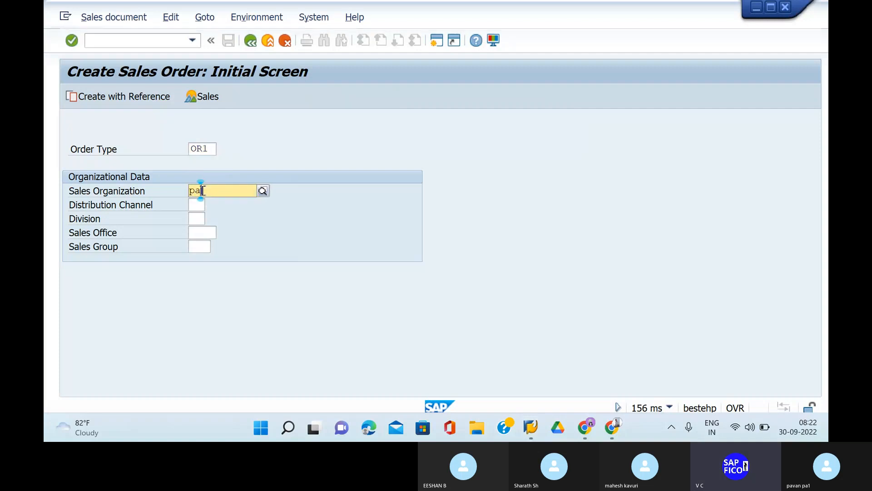
type("v")
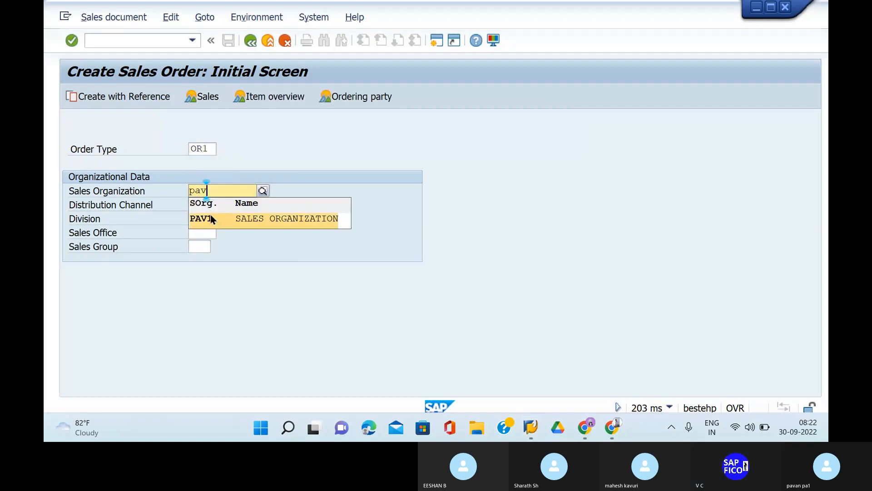
left_click(214, 218)
left_click(195, 203)
type("pa")
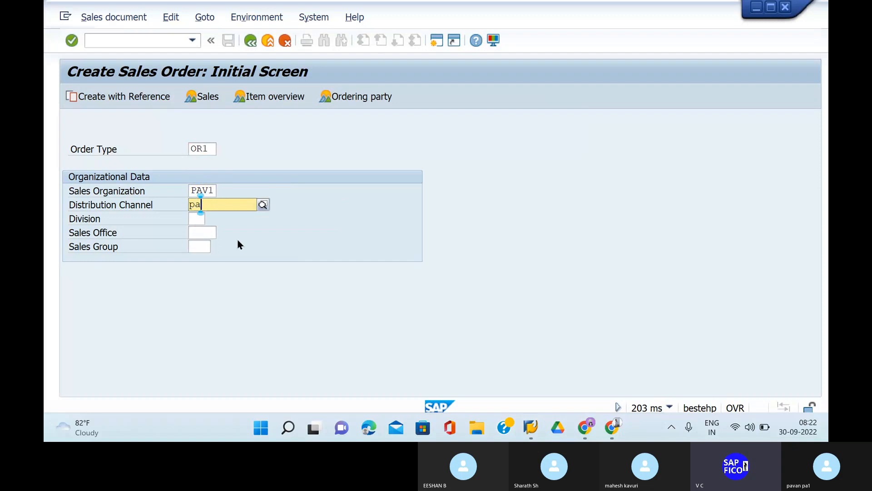
left_click(227, 232)
left_click(195, 218)
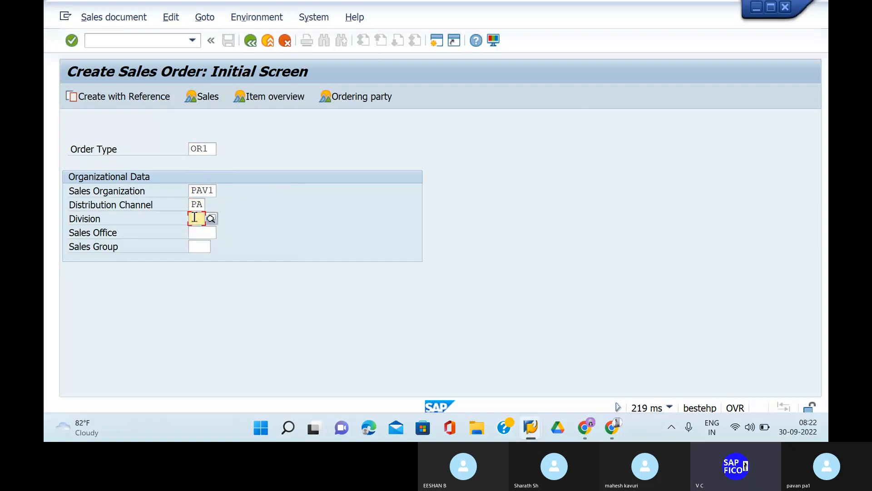
type("15")
left_click(223, 250)
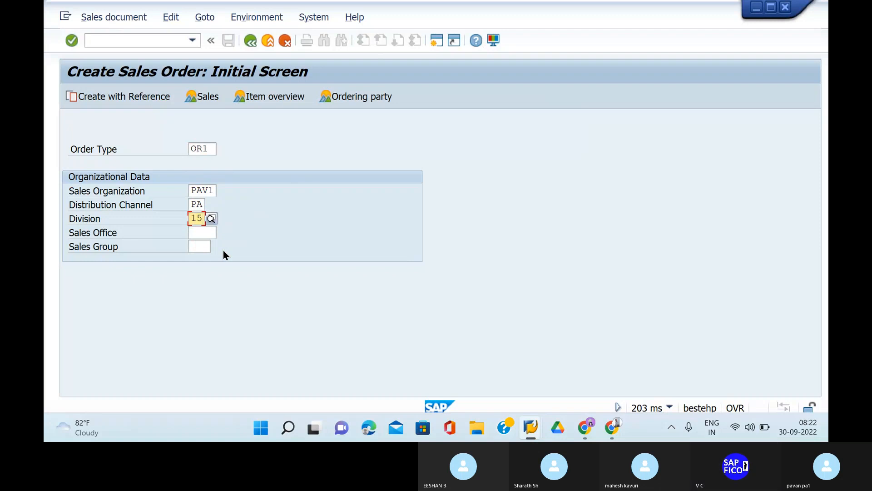
key("Return")
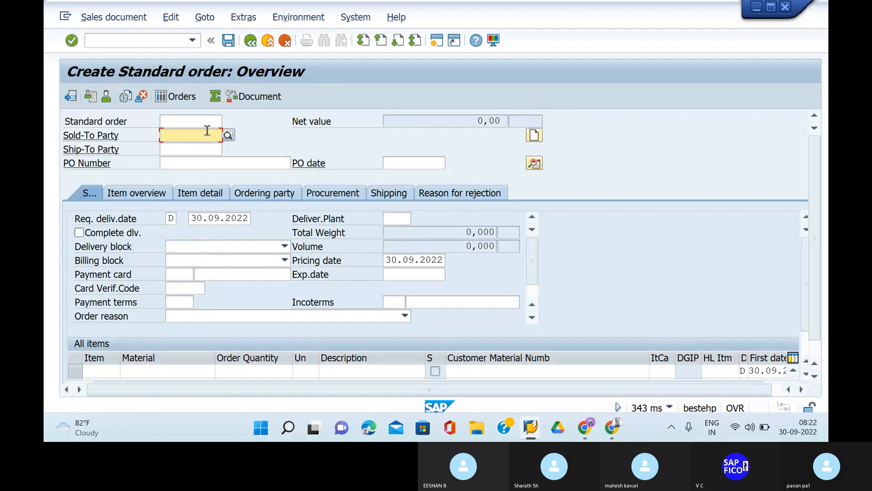
Step: Enter the customer number as the sold-to party, confirm it, and read the detailed explanation of the status message
type("16")
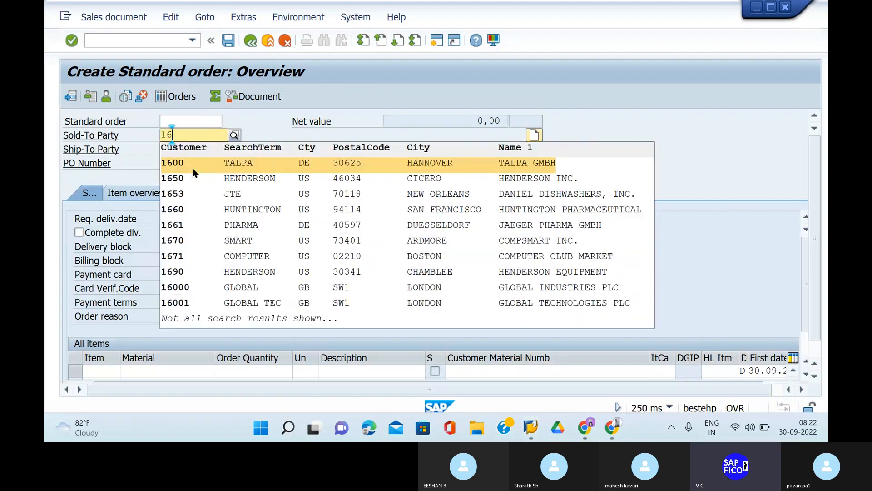
left_click(247, 120)
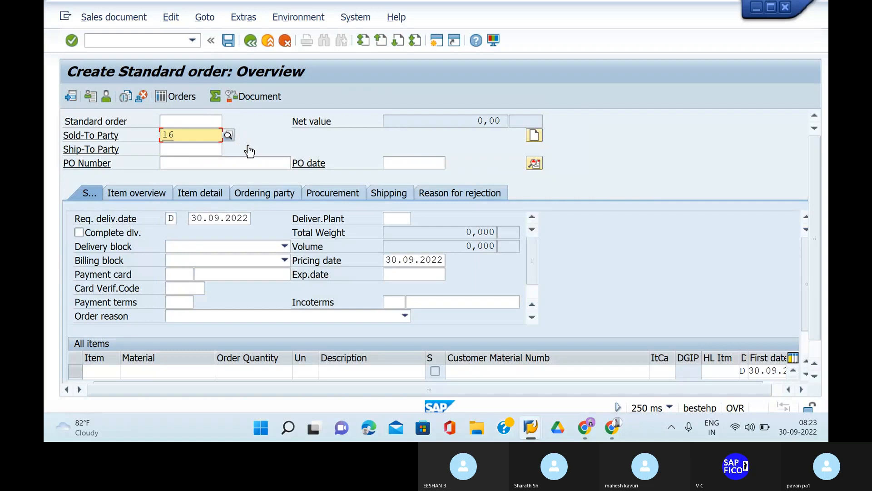
key("Return")
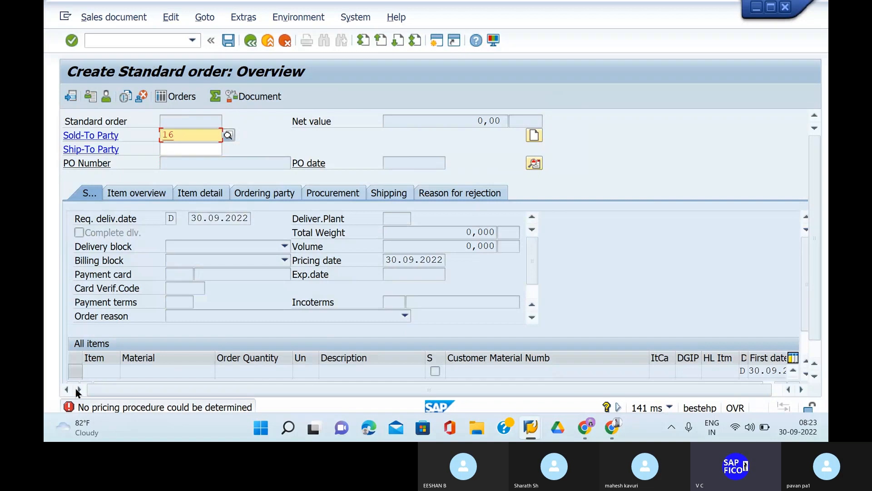
left_click(70, 408)
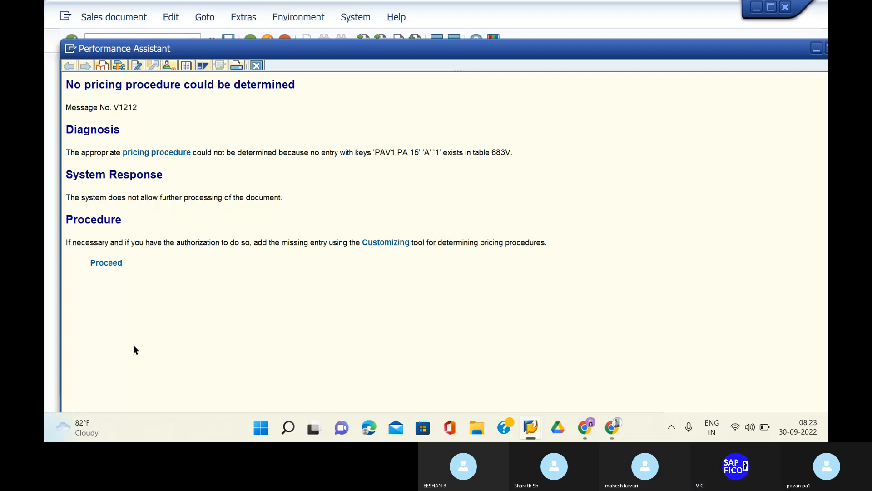
left_click(623, 21)
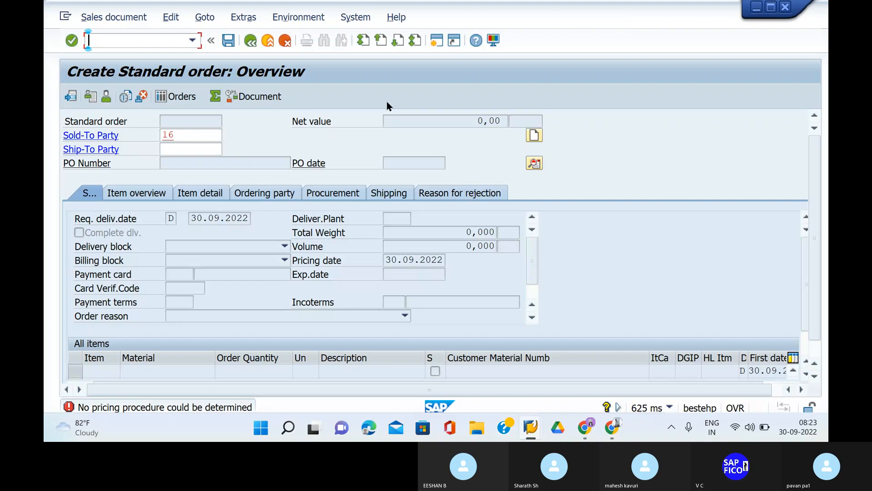
Step: Open the customer change transaction XD02 in a new session
left_click(435, 47)
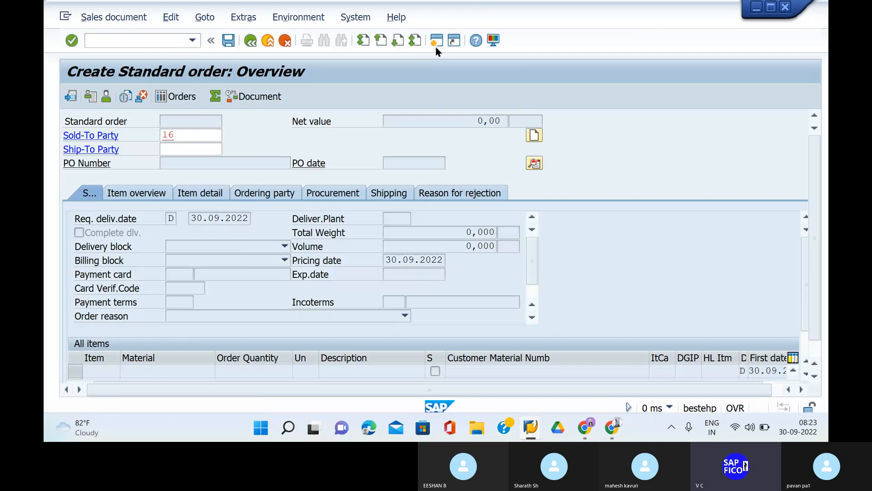
type("xt")
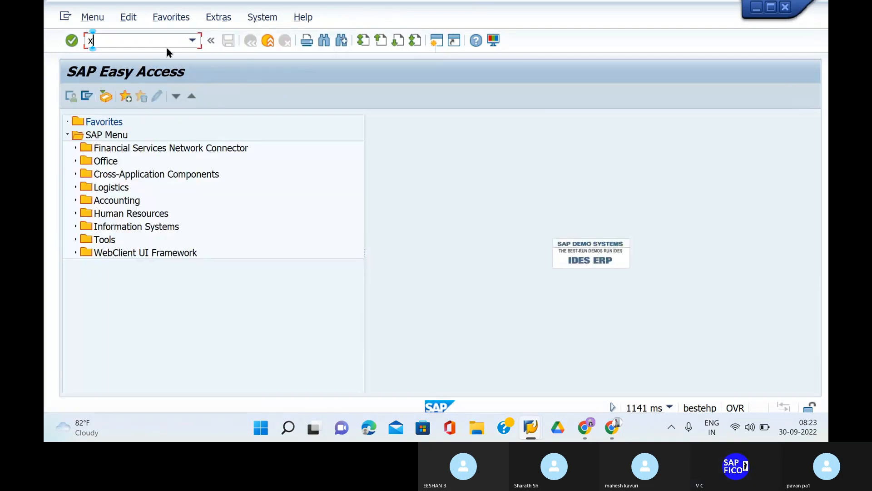
key("BackSpace")
key("BackSpace")
type("xd02")
key("Return")
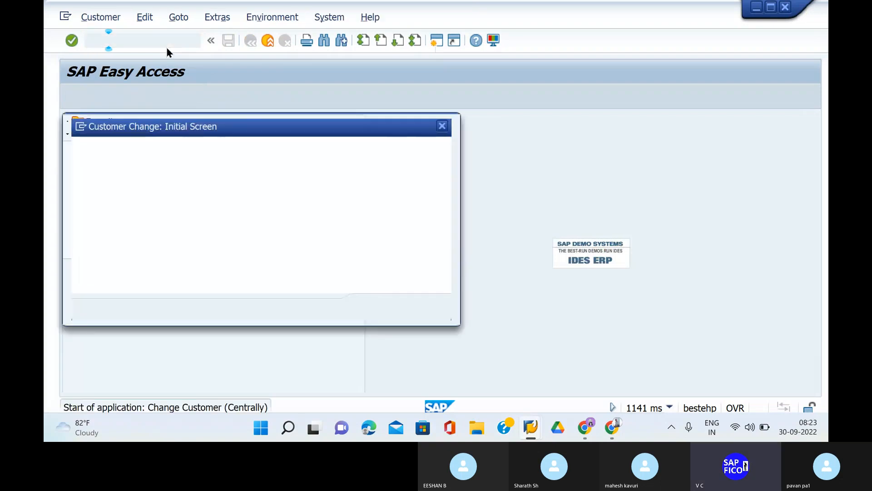
Step: Set the company code to SHIP for the proposed customer and sales area, and open the customer's general data
left_click(212, 173)
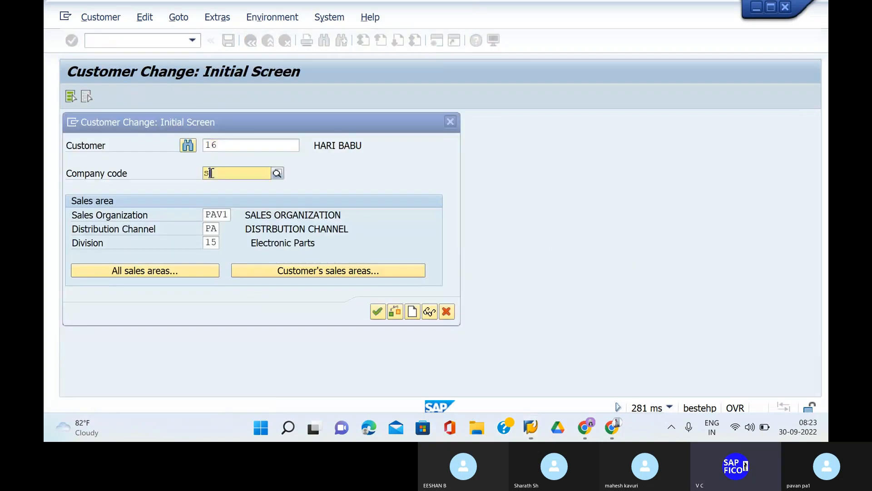
type("ship")
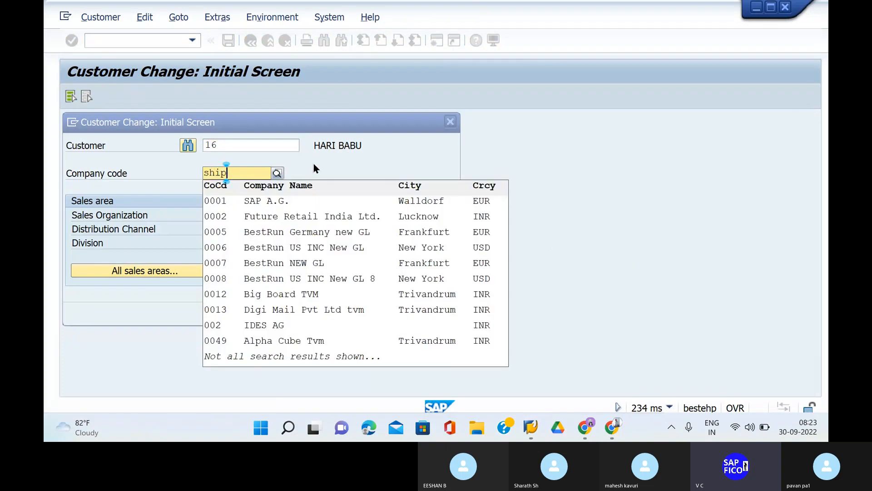
left_click(313, 164)
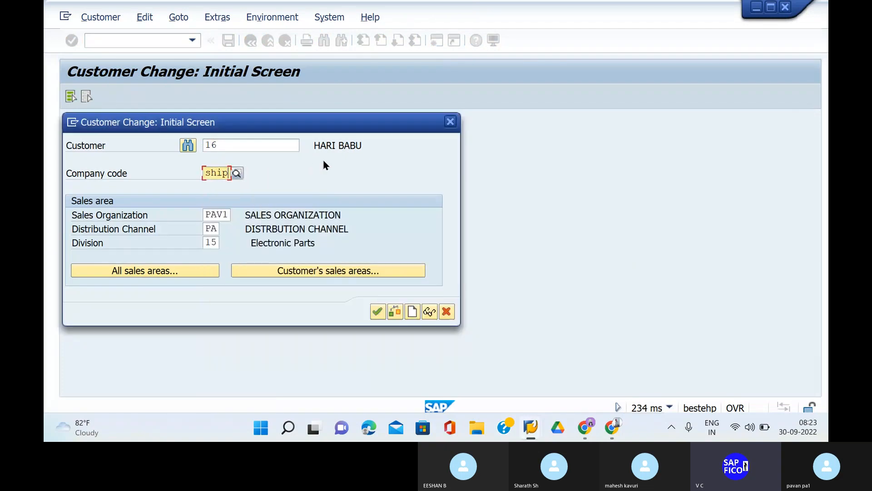
left_click(169, 272)
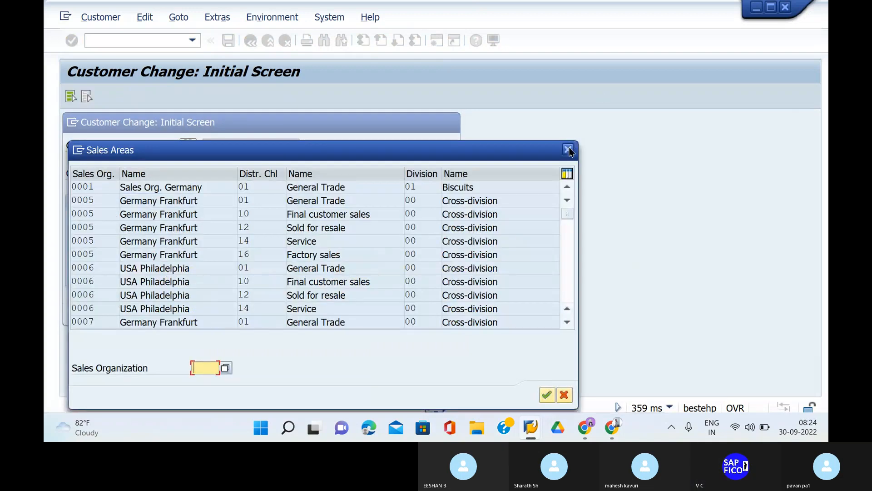
left_click(570, 149)
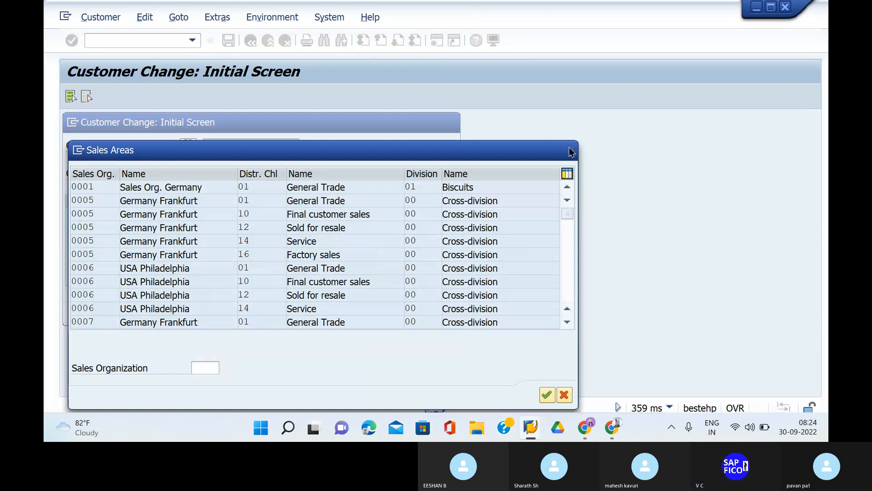
left_click(375, 313)
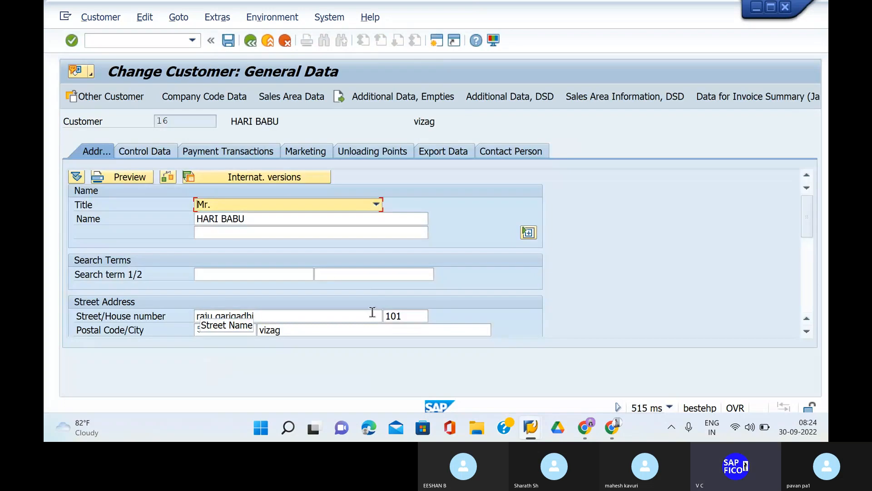
Step: Check the customer pricing procedure assigned in the customer's sales area data
left_click(307, 100)
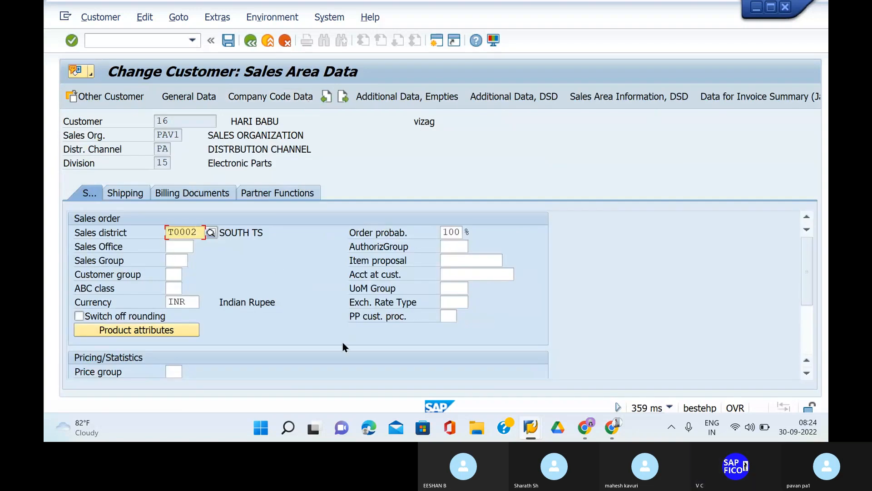
scroll(342, 342, "down", 3)
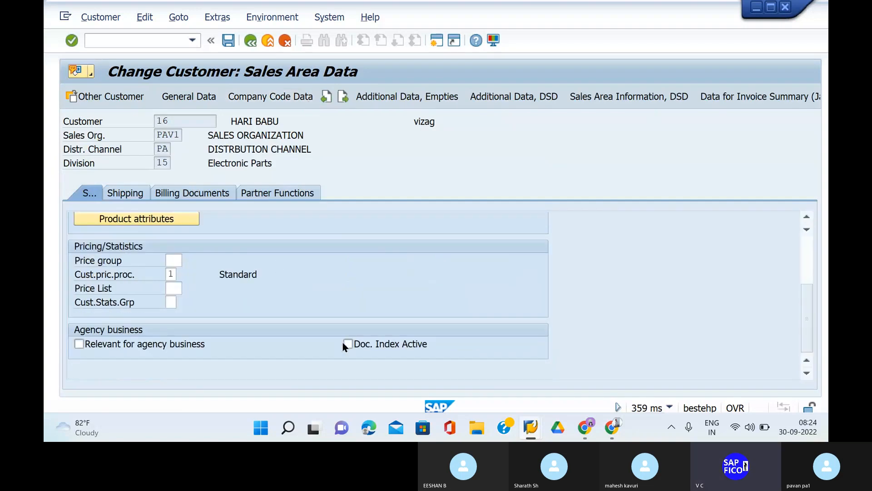
left_click(174, 274)
Step: Open the pricing procedure determination table with transaction OVKK in a new session
left_click(434, 40)
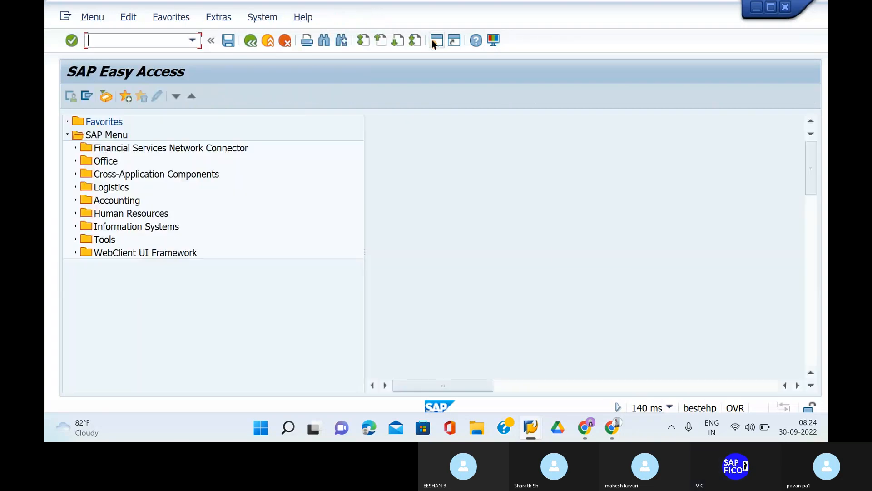
type("ovkk")
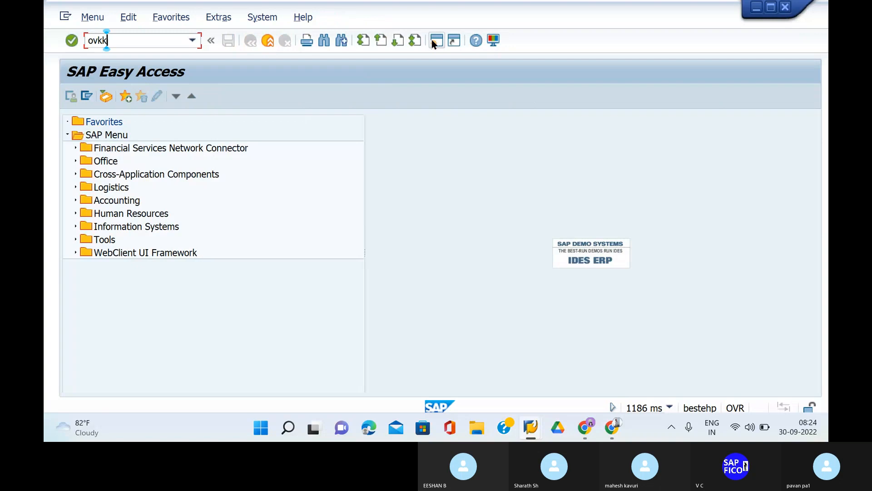
key("Return")
left_click(200, 385)
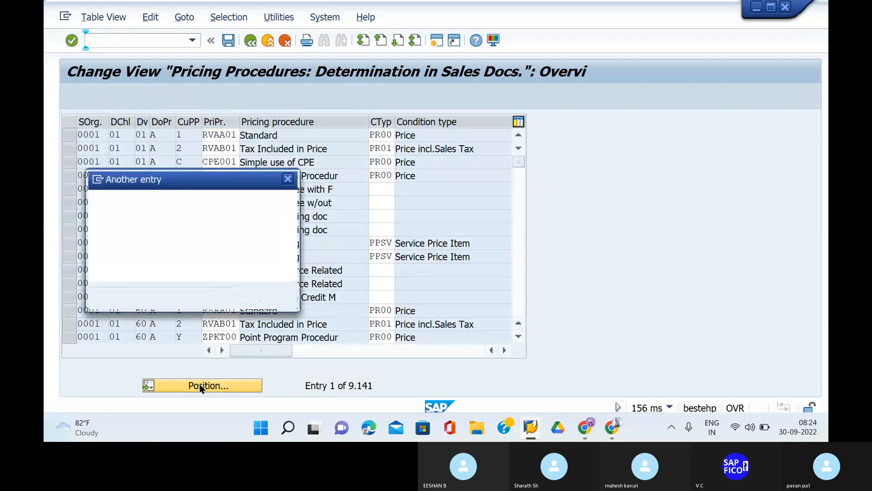
type("pa")
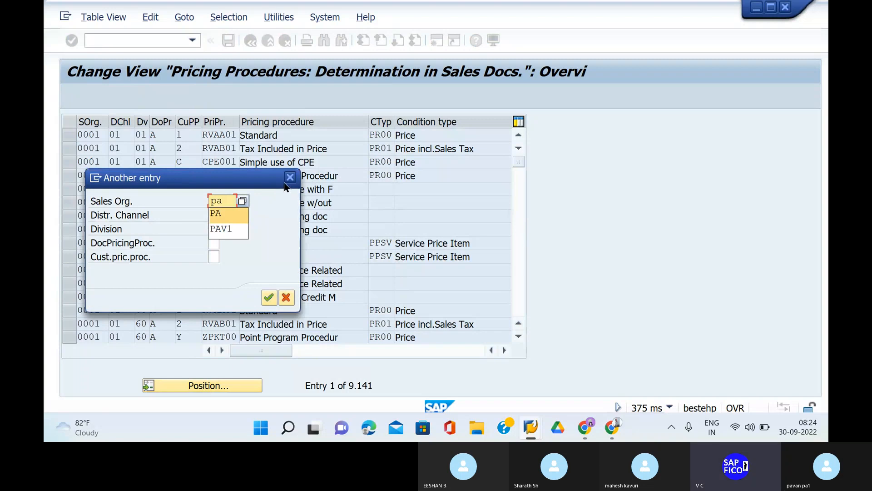
left_click(289, 177)
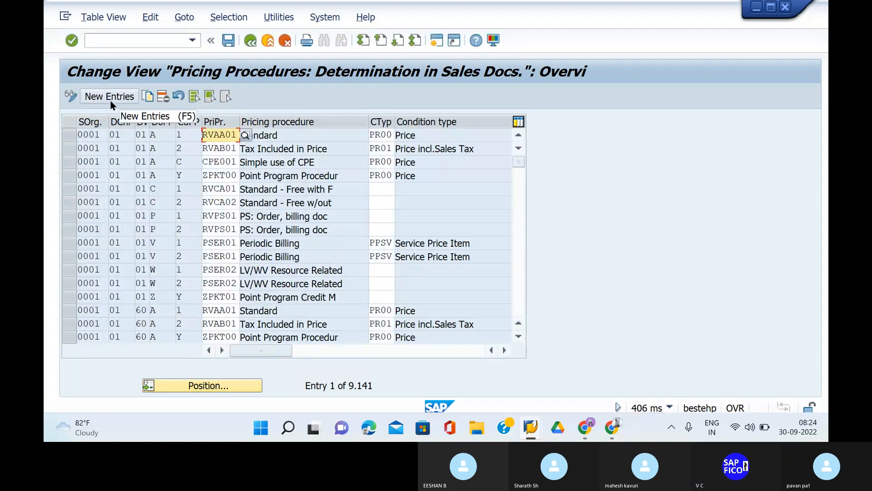
Step: Create a new pricing procedure determination entry for sales organization PAV1, distribution channel PA and division 15
left_click(111, 100)
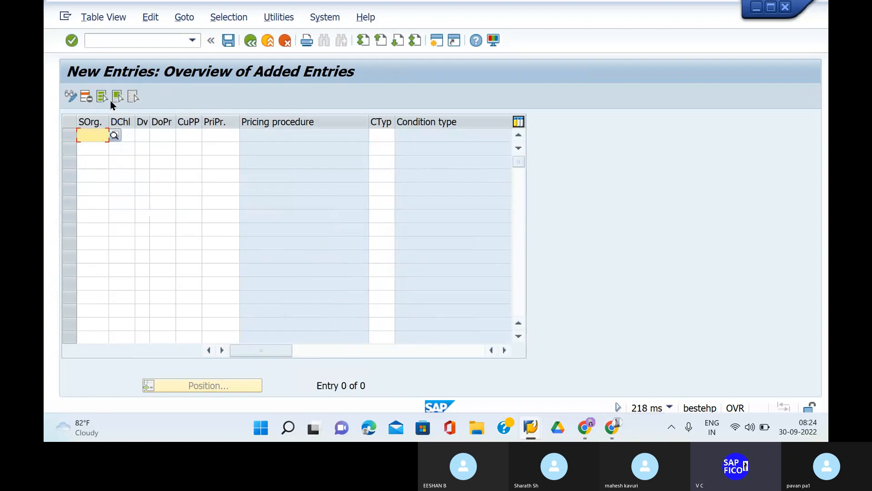
type("[o")
key("BackSpace")
key("BackSpace")
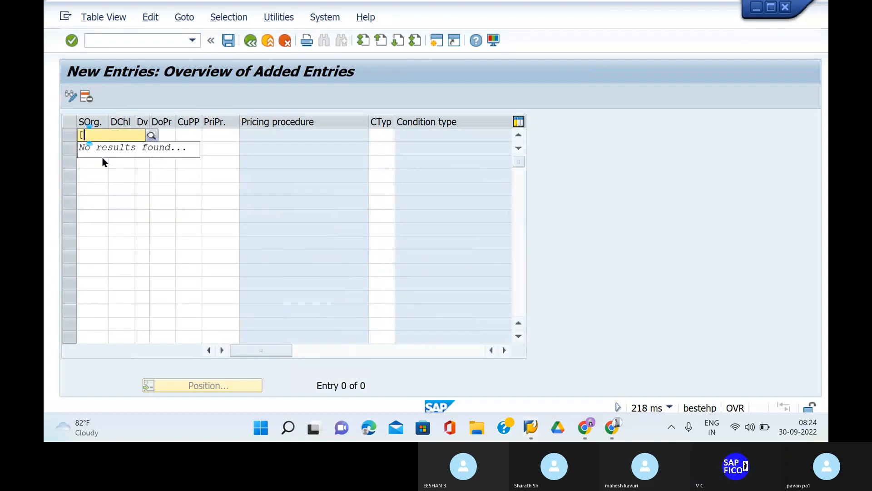
type("pav")
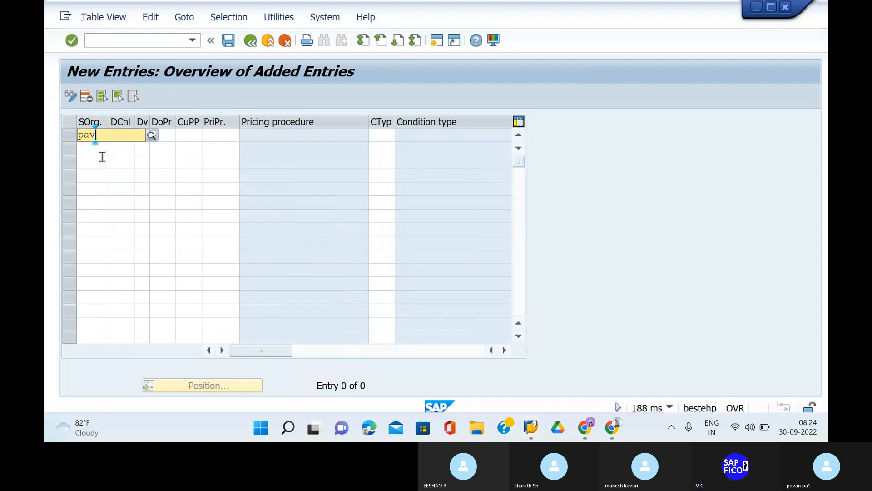
left_click(104, 171)
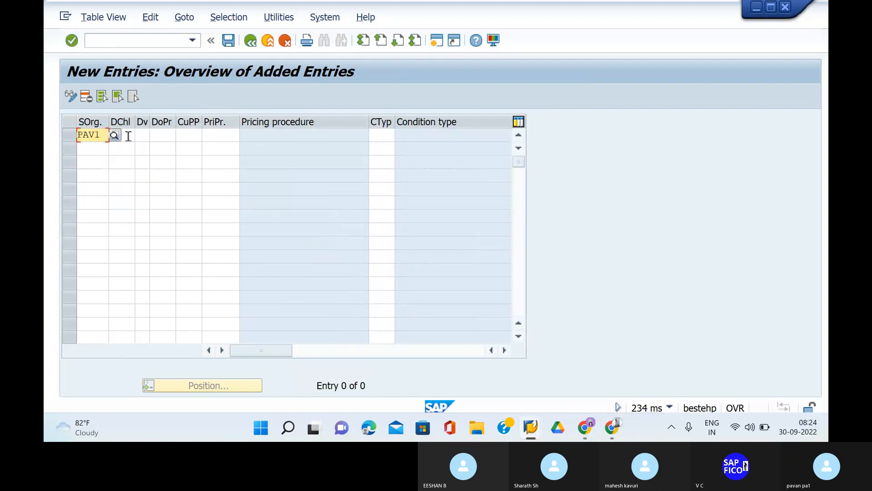
left_click(128, 137)
left_click(122, 154)
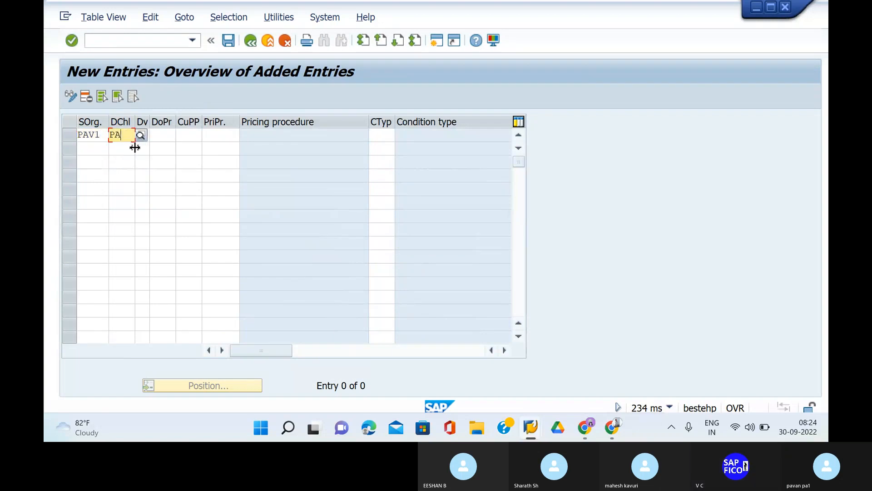
left_click(141, 133)
type("15")
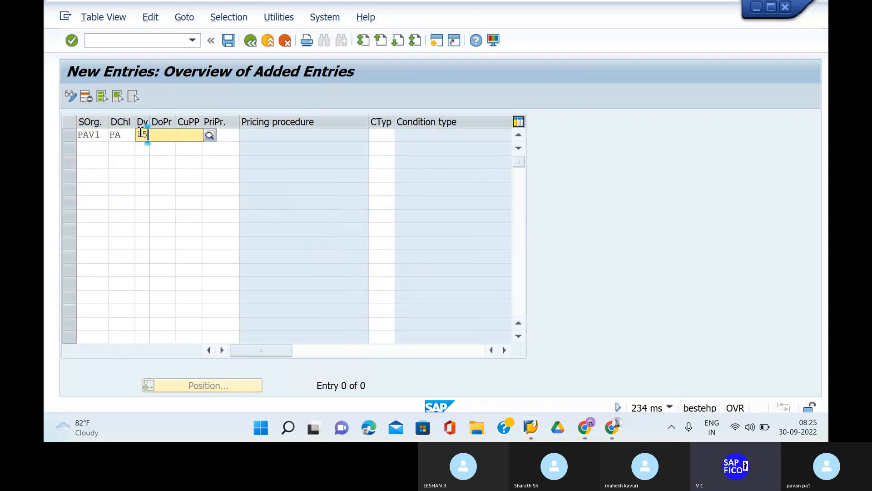
Step: Set the document pricing procedure of the new PAV1/PA/15 entry to A (Standard) from its value list
left_click(154, 162)
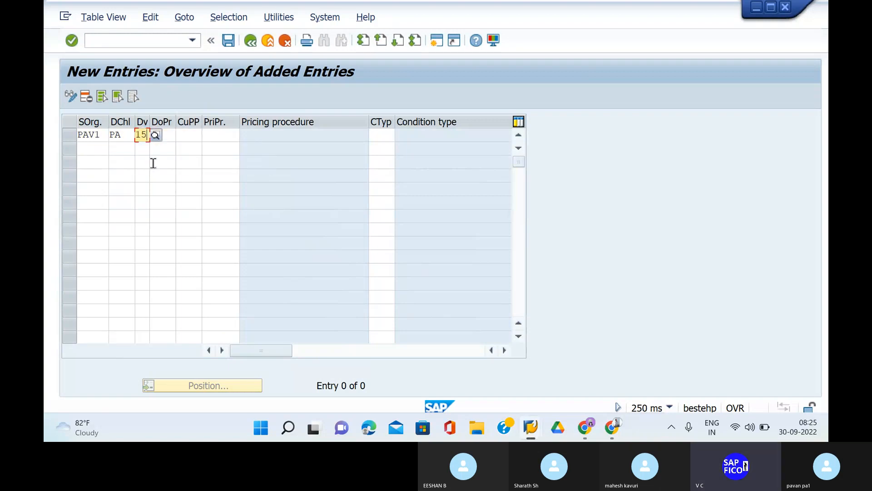
left_click(166, 137)
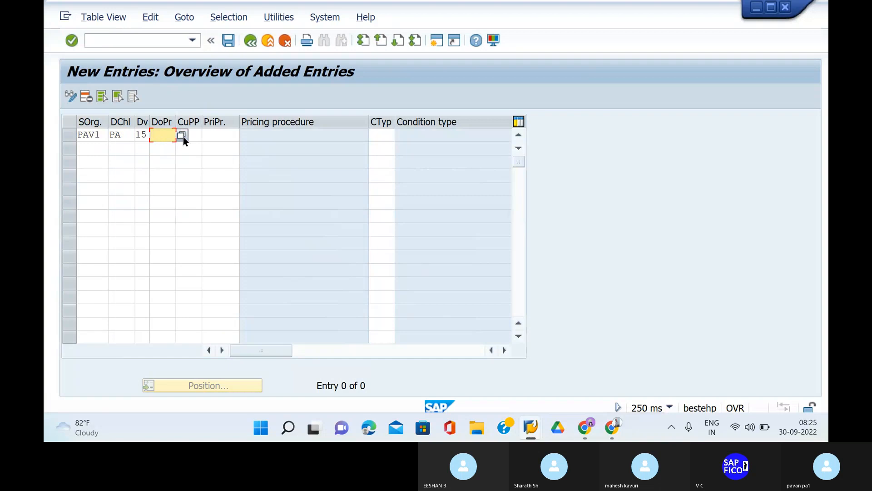
left_click(182, 135)
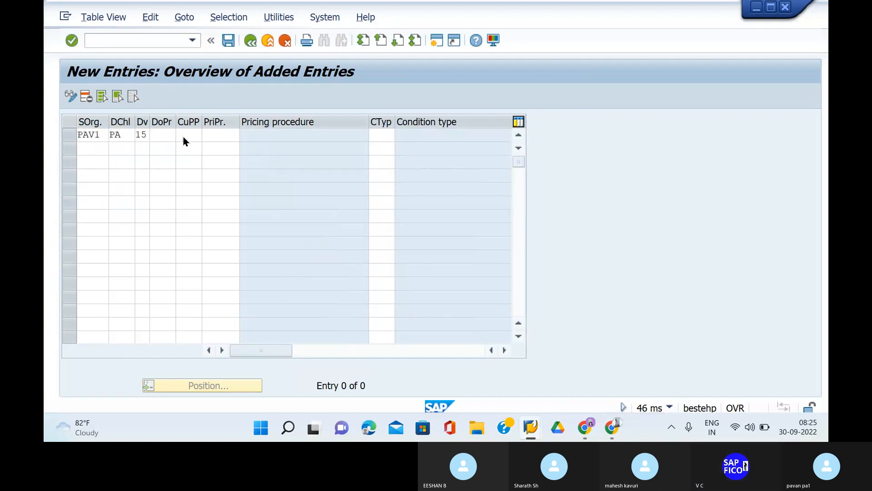
key("F4")
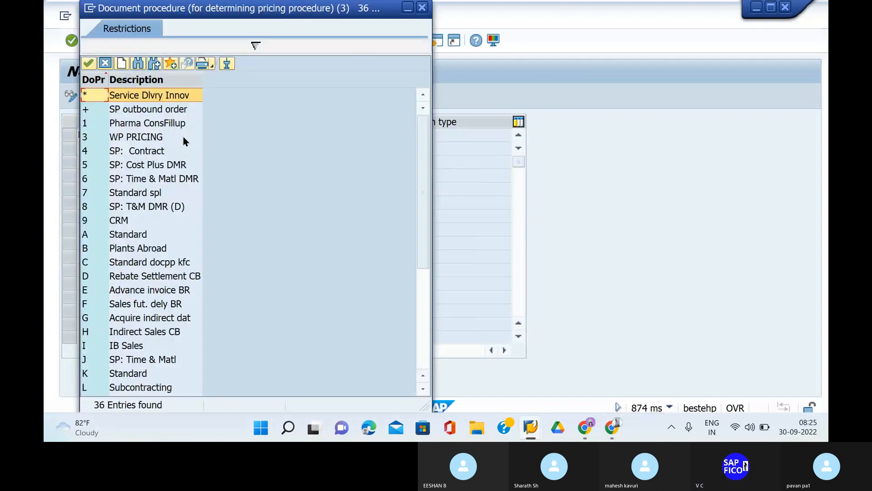
left_click(422, 9)
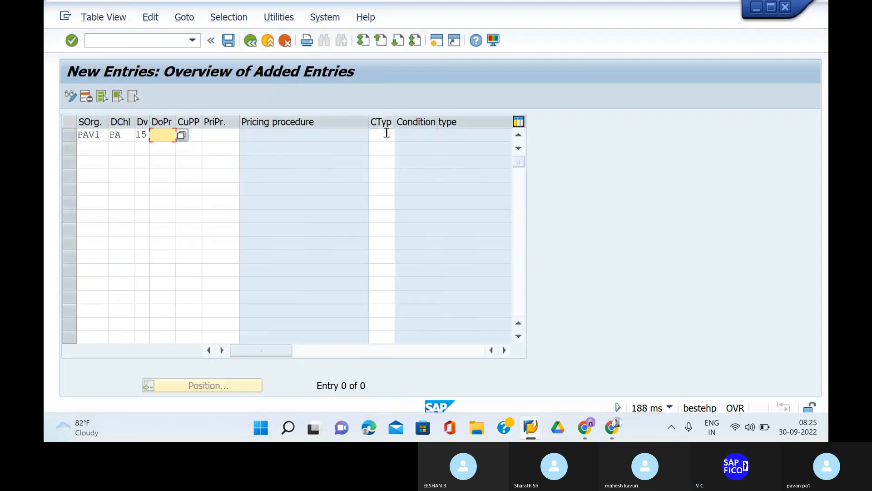
left_click(181, 135)
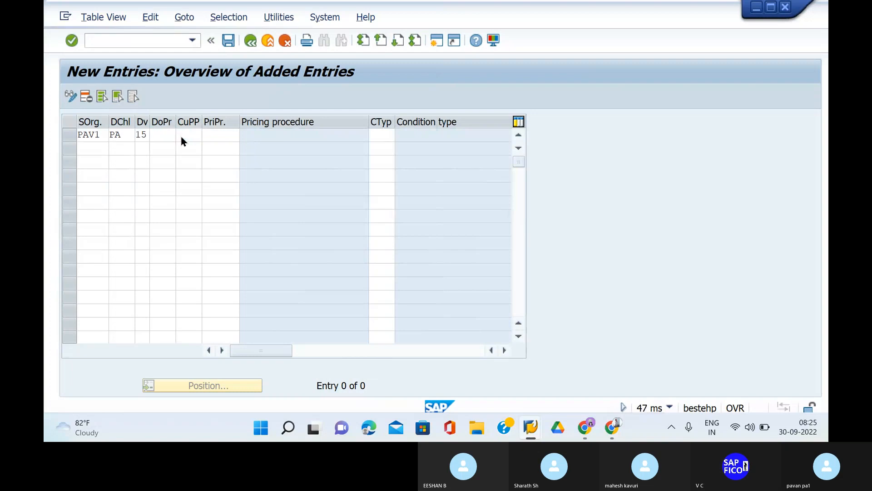
left_click(181, 135)
scroll(151, 300, "down", 5)
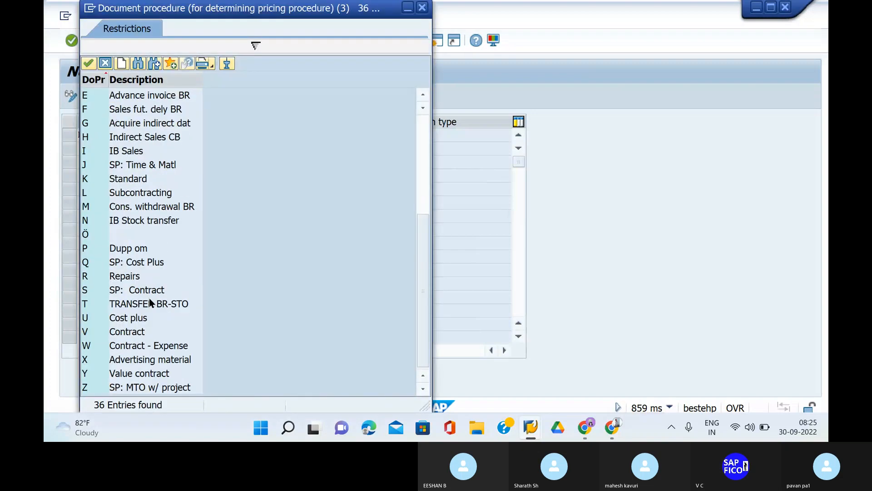
scroll(149, 298, "up", 5)
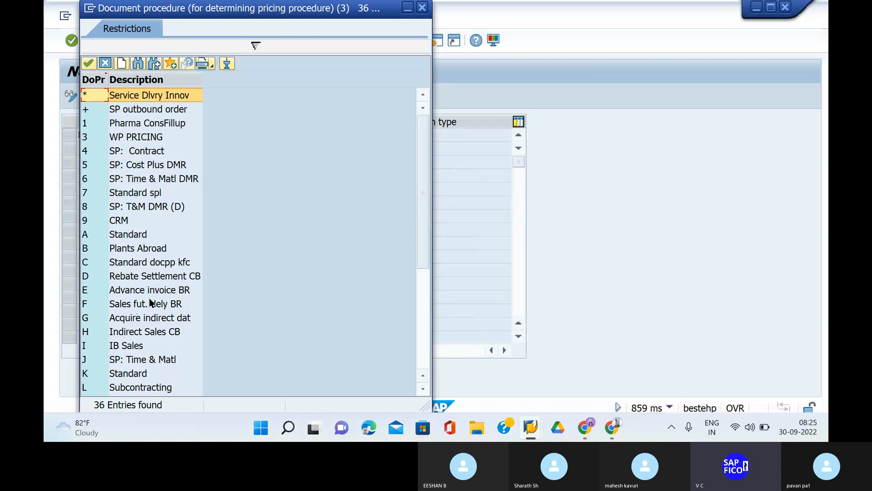
left_click(123, 235)
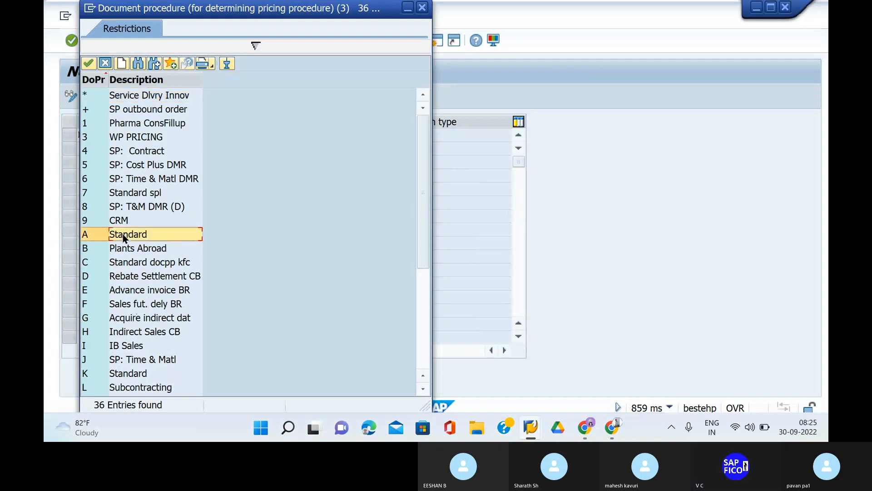
left_click(88, 64)
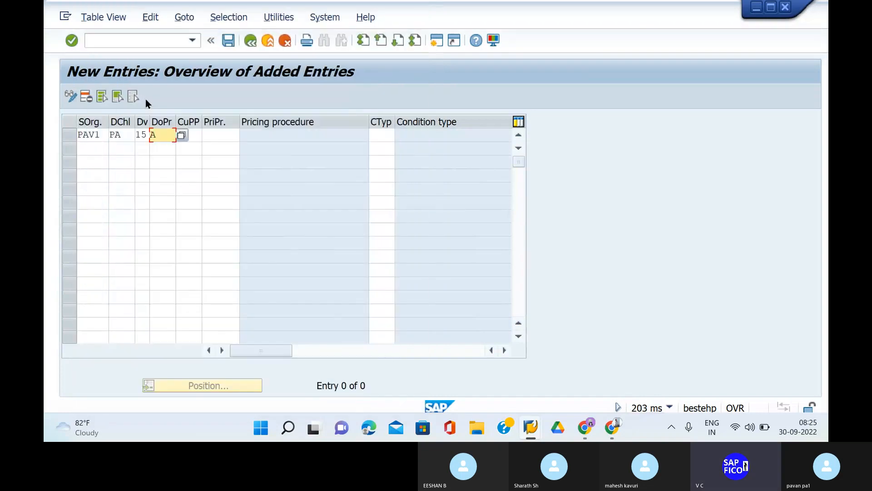
Step: Set the customer pricing procedure of the new entry to 1 (Standard) from its value list
left_click(193, 135)
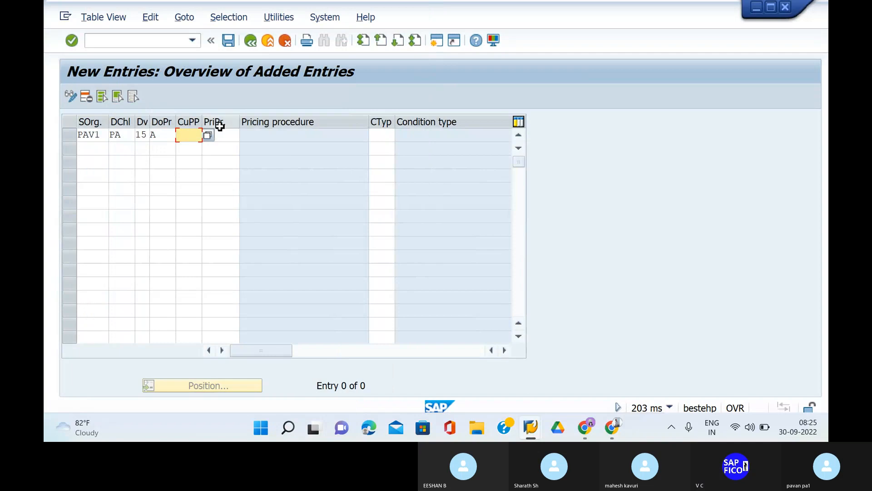
left_click(206, 135)
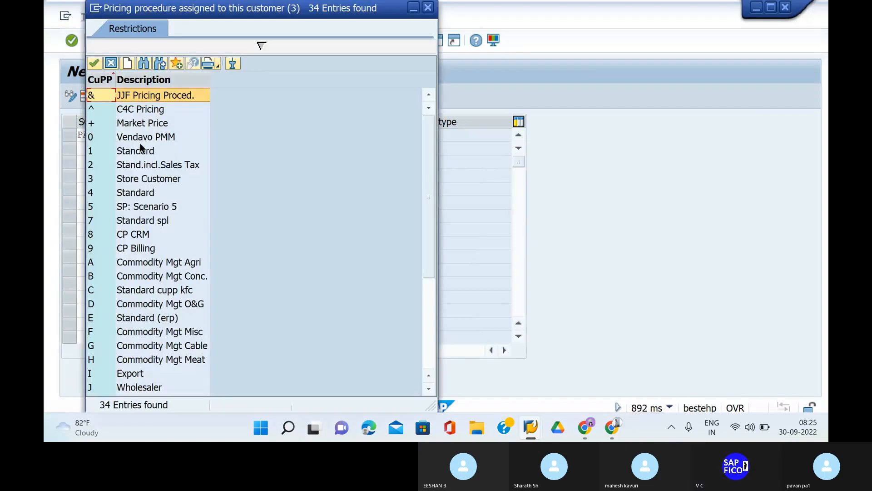
left_click(140, 155)
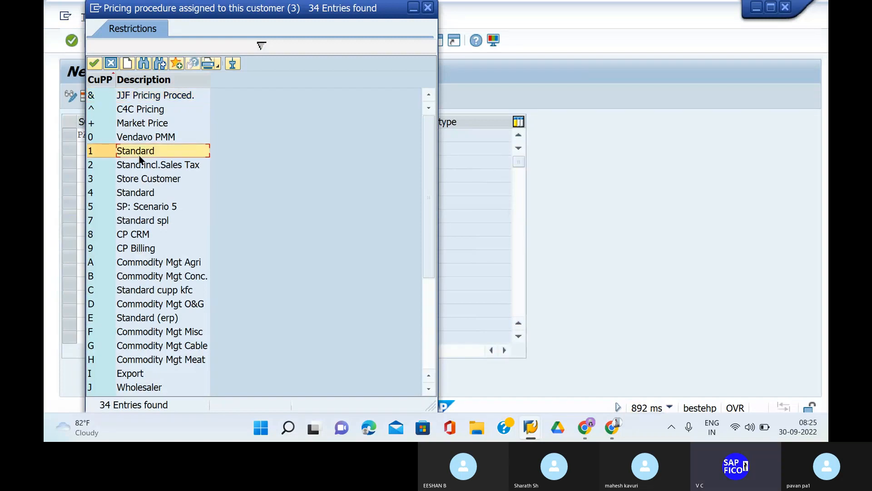
left_click(94, 63)
Step: Assign pricing procedure RVAA01 (Standard) to the new entry from the list of pricing procedures
left_click(222, 134)
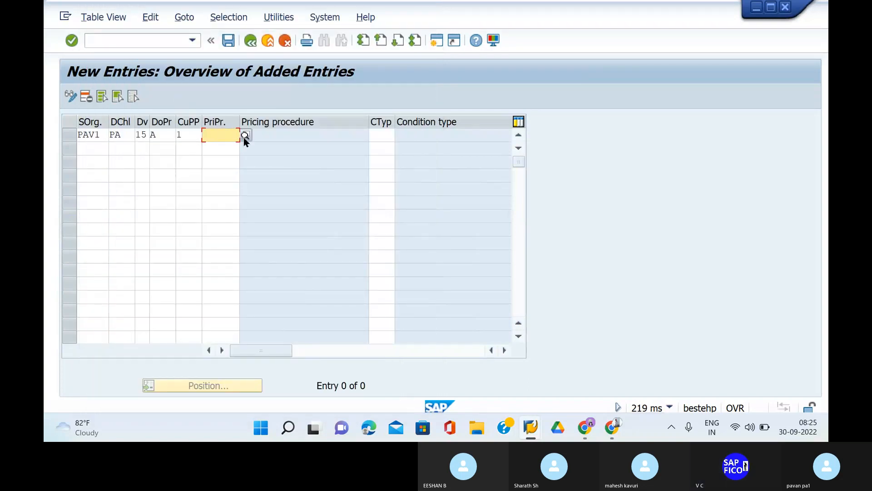
left_click(244, 136)
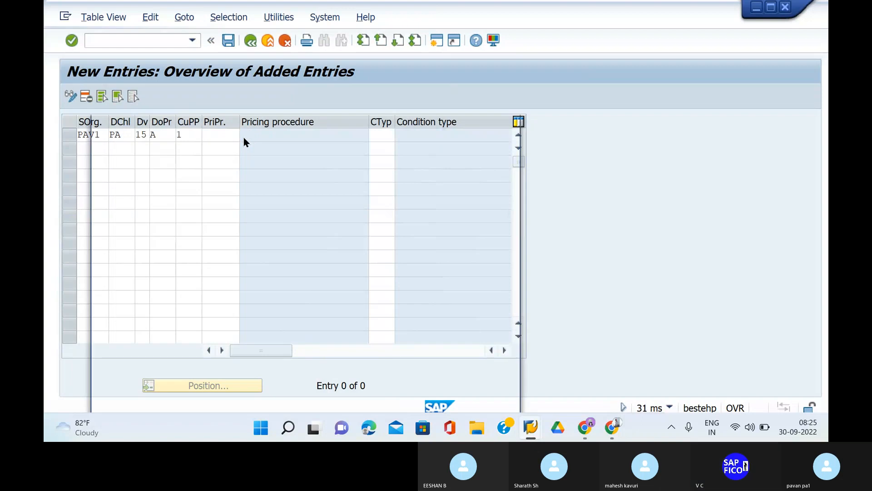
scroll(137, 268, "down", 15)
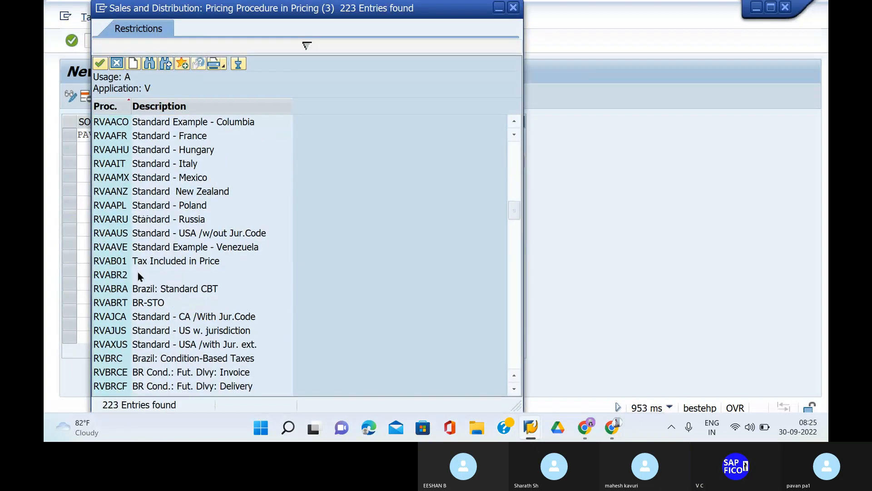
left_click(113, 120)
scroll(113, 121, "up", 1)
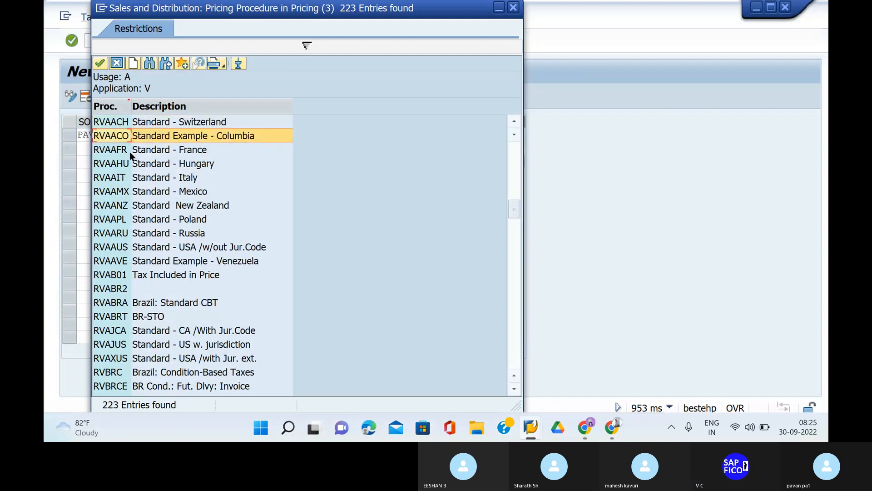
scroll(121, 151, "up", 3)
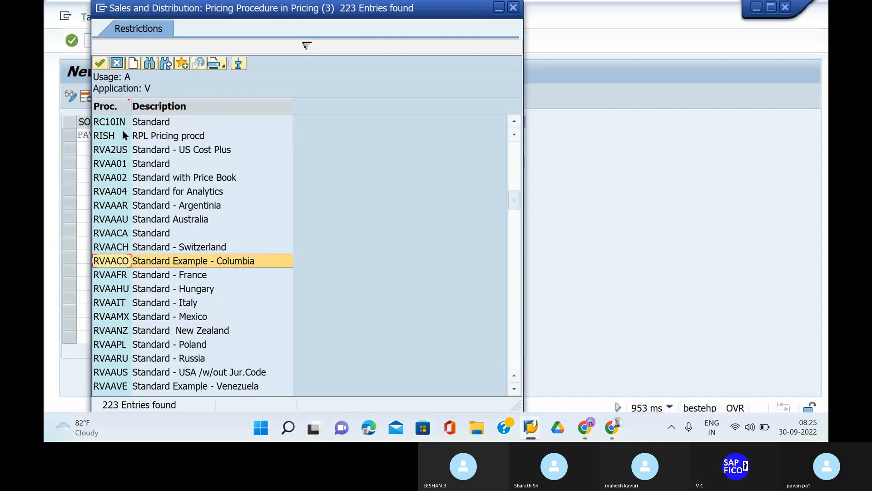
scroll(123, 135, "up", 1)
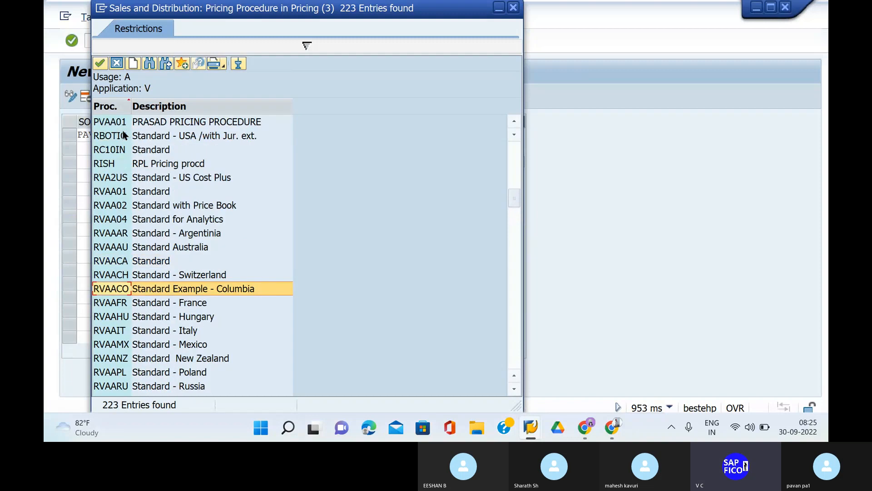
left_click(122, 191)
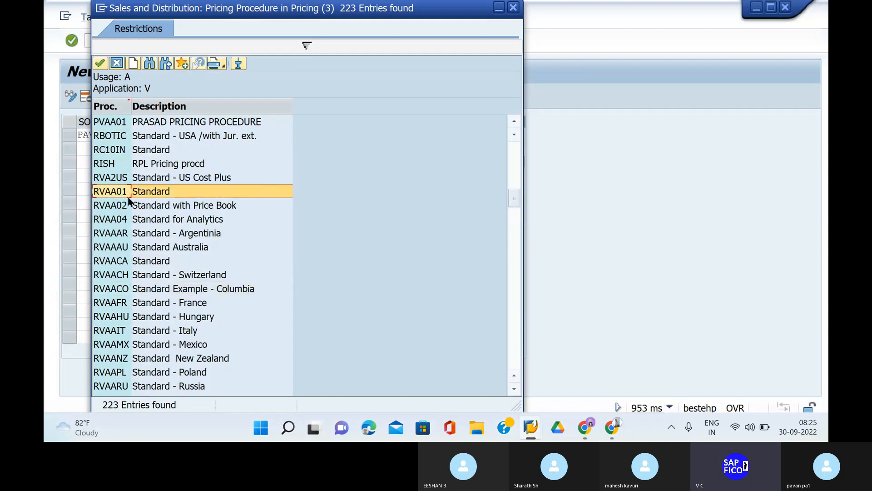
left_click(100, 63)
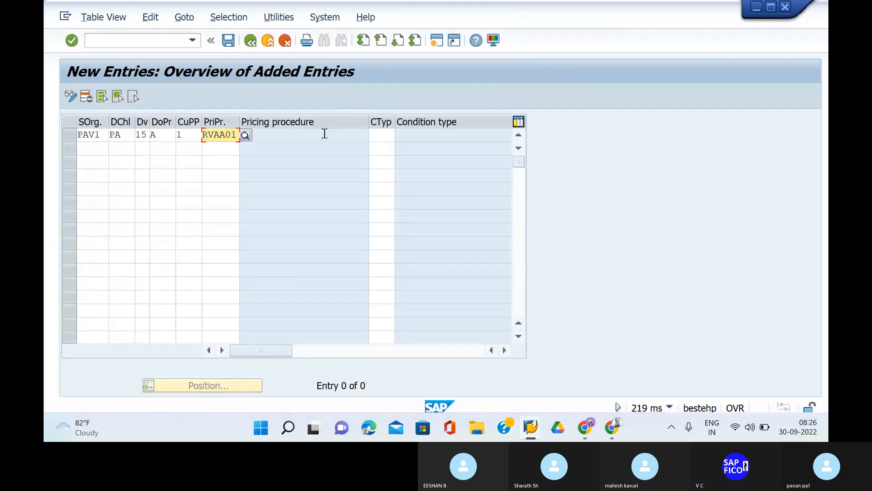
Step: Search the value list of proposed condition types for kofi, and close the list without choosing one
left_click(380, 134)
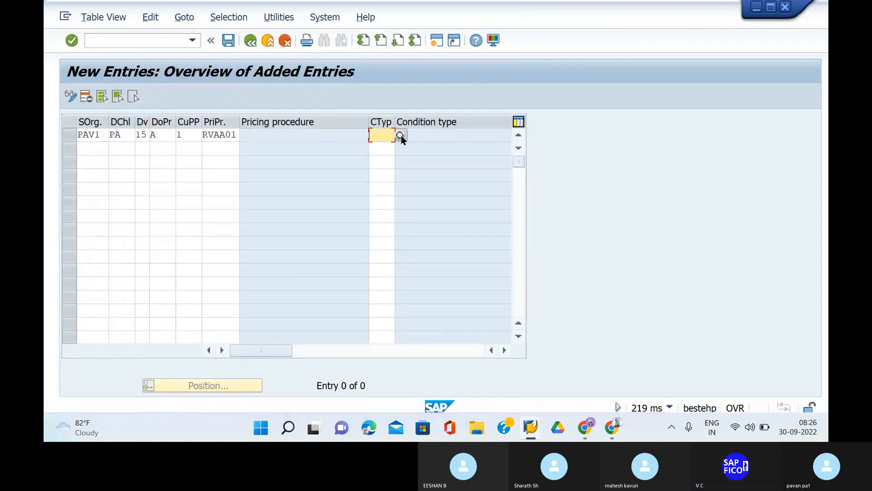
left_click(400, 136)
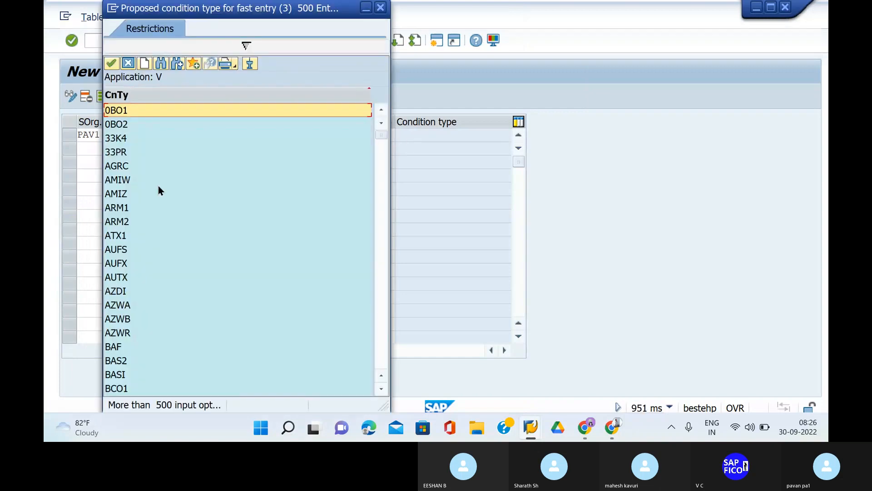
scroll(156, 208, "down", 2)
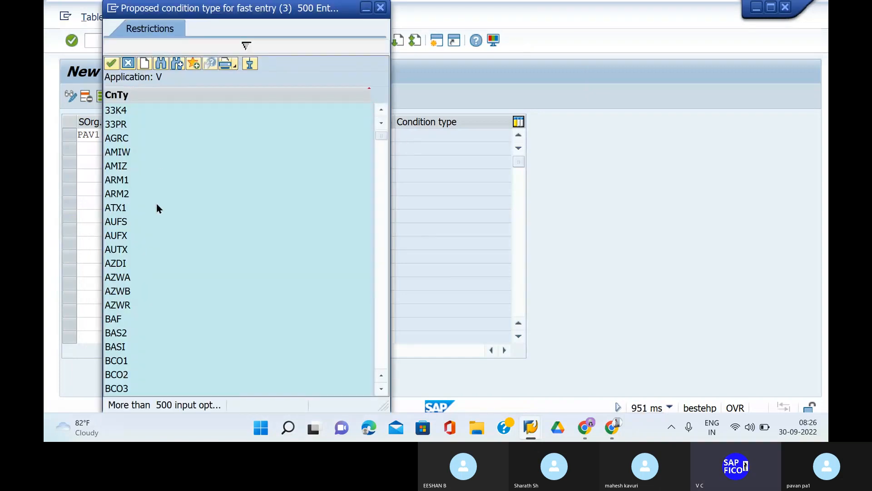
scroll(133, 173, "up", 2)
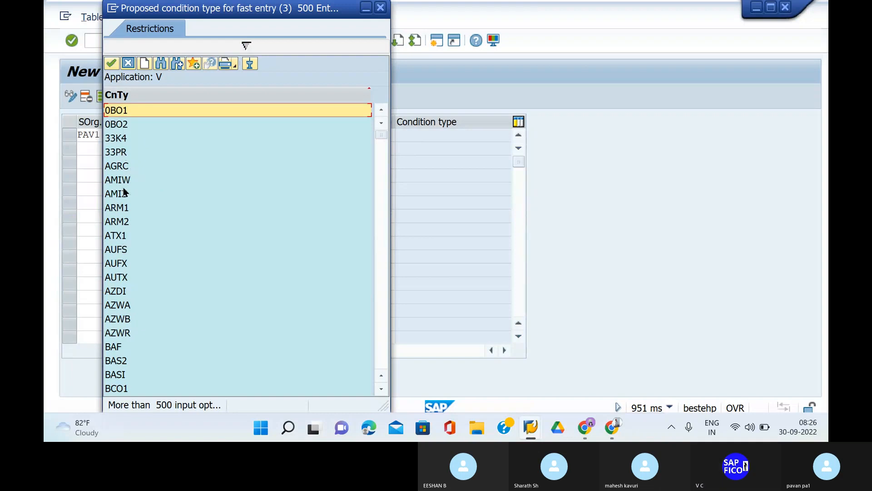
scroll(121, 260, "down", 2)
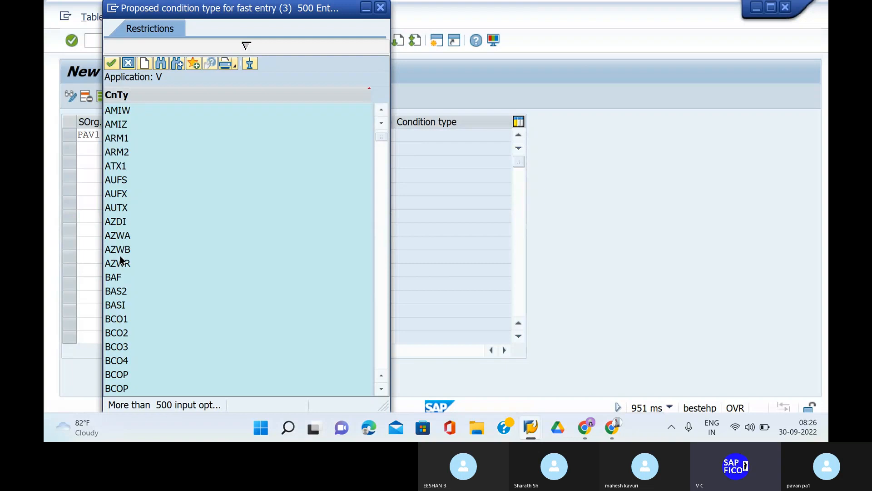
left_click(162, 68)
type("a")
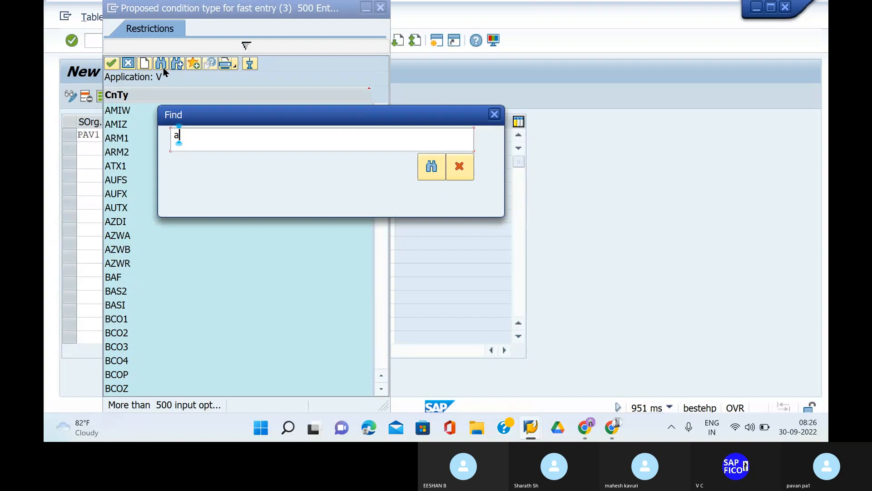
type("yfi")
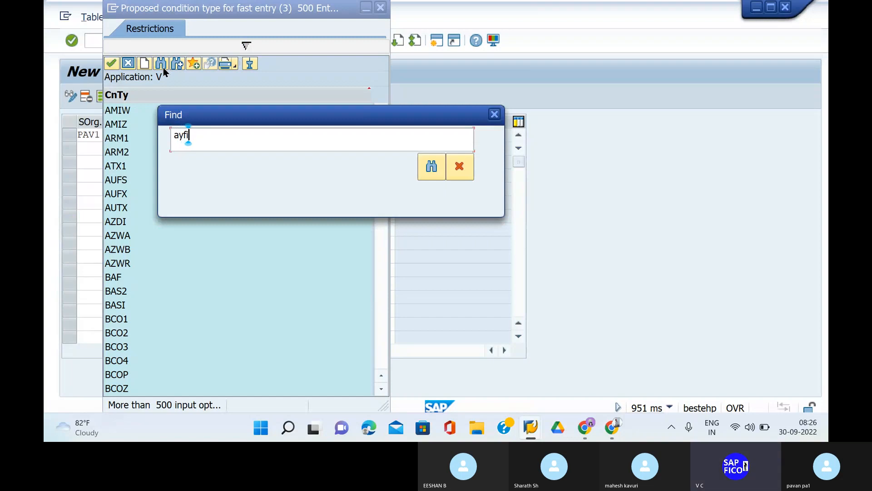
key("BackSpace")
key("BackSpace")
key("BackSpace")
key("BackSpace")
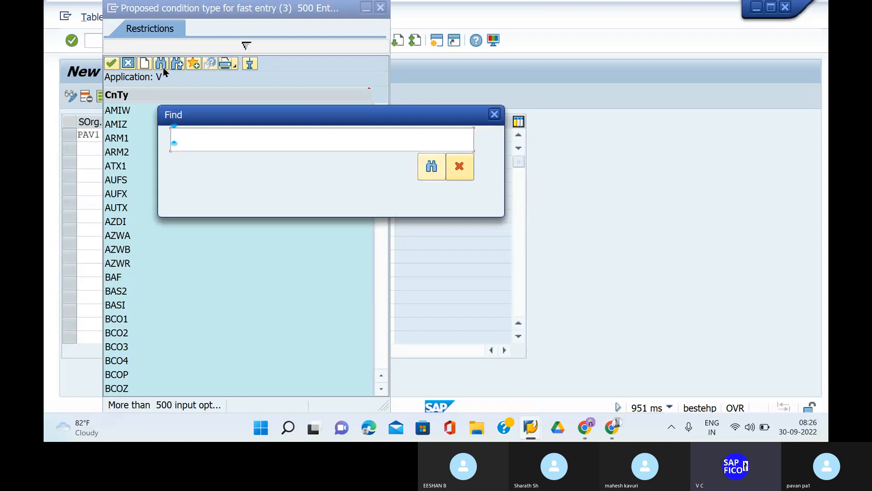
type("kofi")
left_click(432, 166)
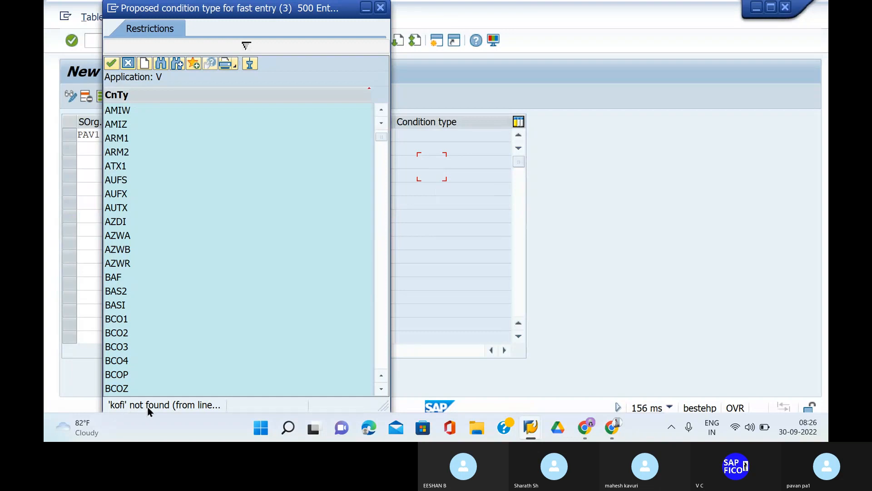
scroll(211, 351, "down", 3)
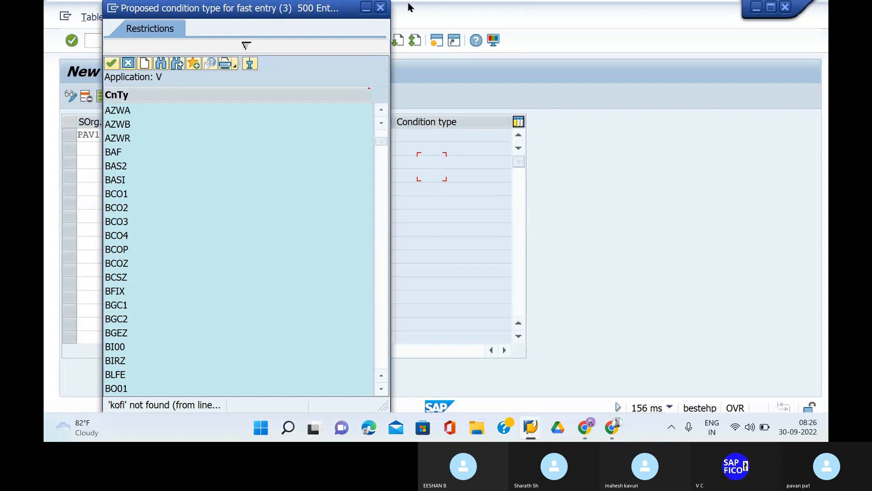
left_click(380, 14)
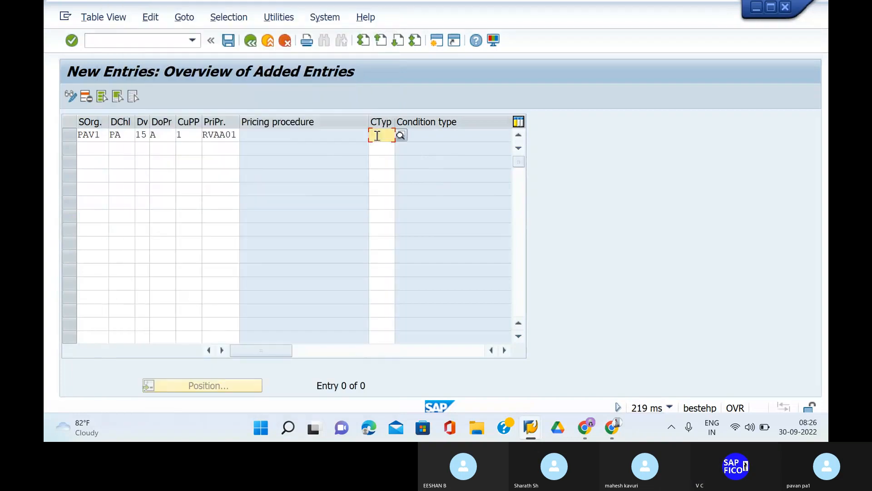
Step: Try KOFI as the condition type of the new entry, and clear the field again
type("ko")
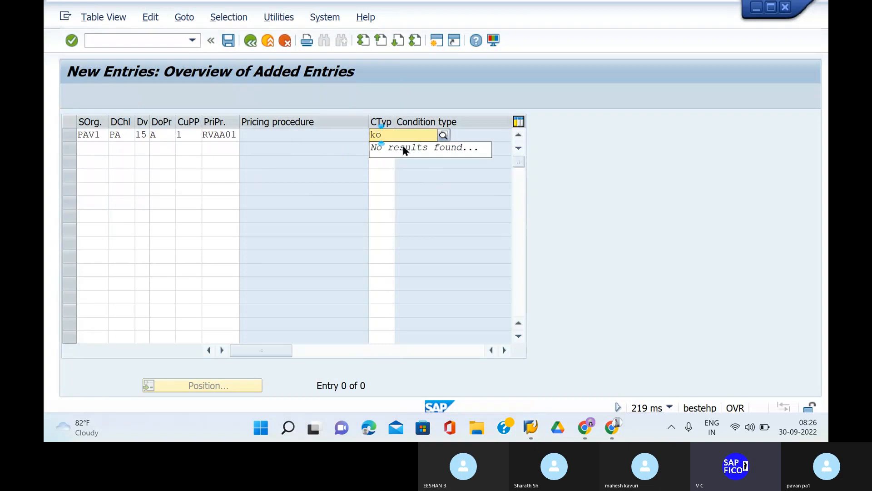
key("BackSpace")
key("BackSpace")
type("KOFI")
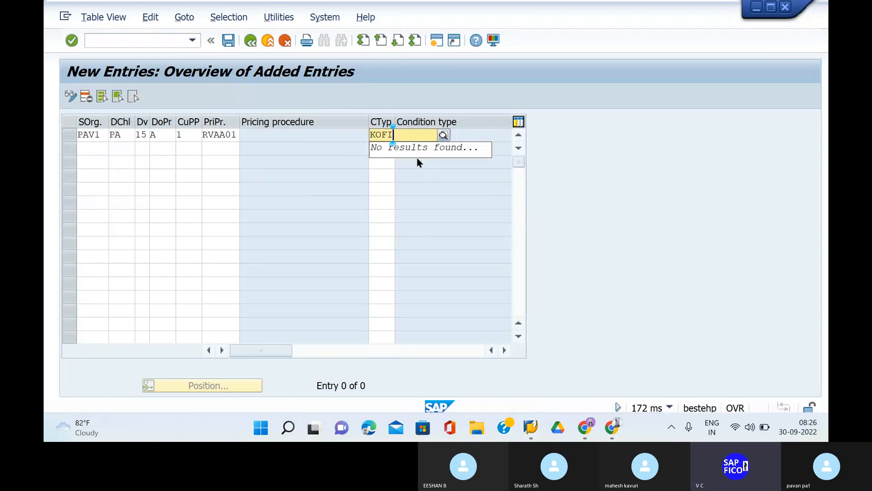
key("BackSpace")
key("BackSpace")
key("BackSpace")
key("BackSpace")
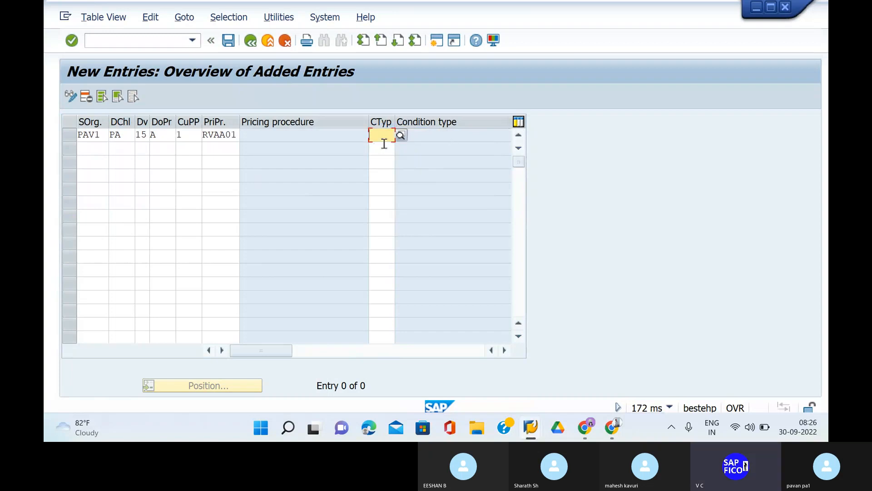
Step: Try to confirm the new entry with condition type KOFI once more, and empty the condition type
type("KOFI")
key("Return")
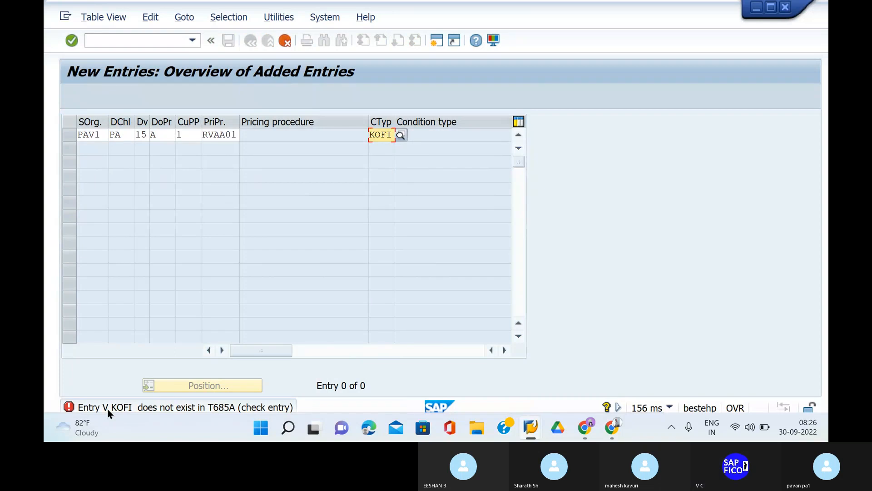
left_click(383, 135)
key("Delete")
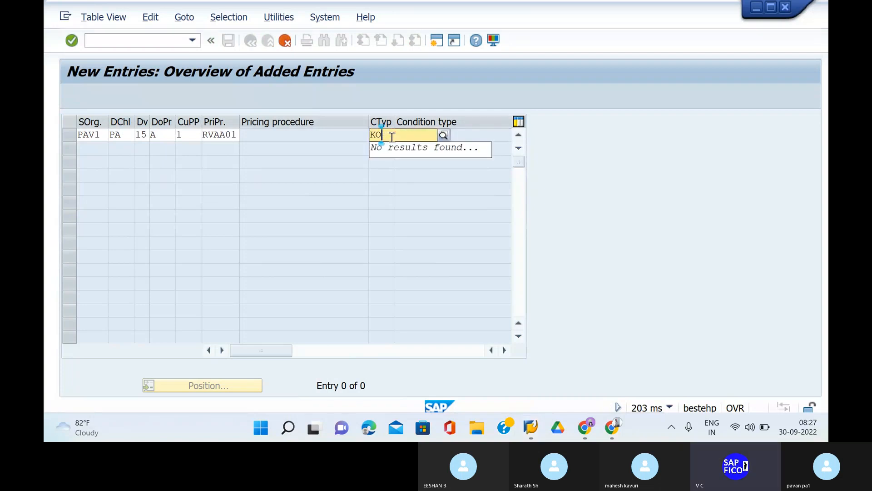
key("BackSpace")
key("BackSpace")
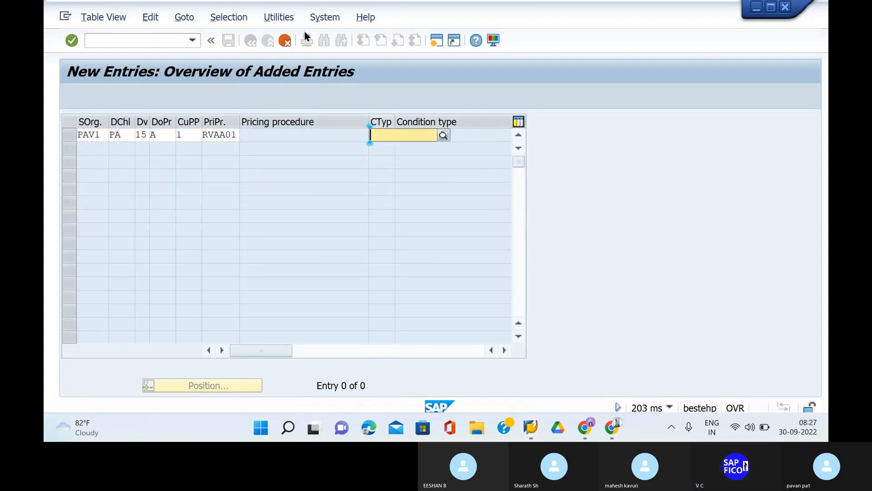
Step: Discard the unsaved new entry and return to the overview of pricing procedure determination
left_click(284, 41)
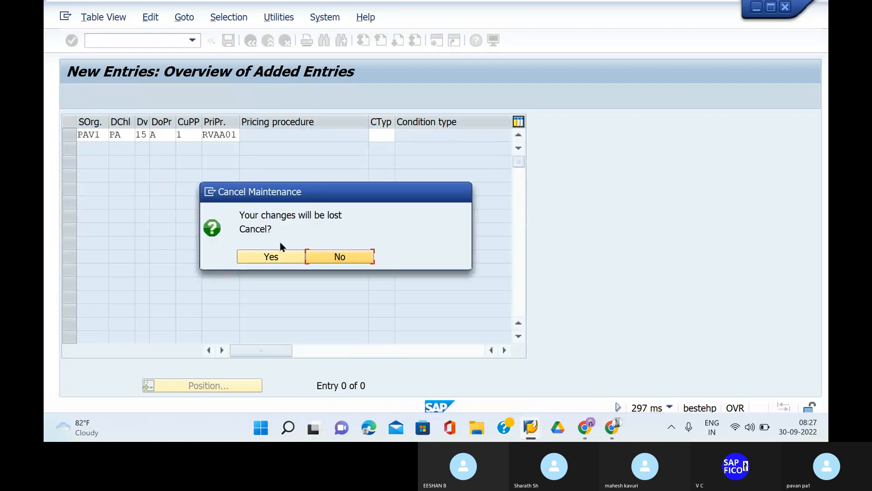
left_click(282, 257)
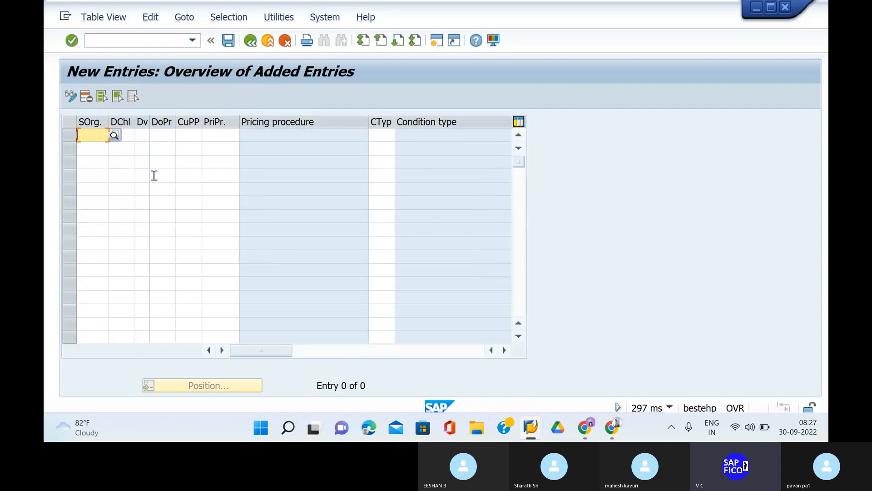
left_click(252, 42)
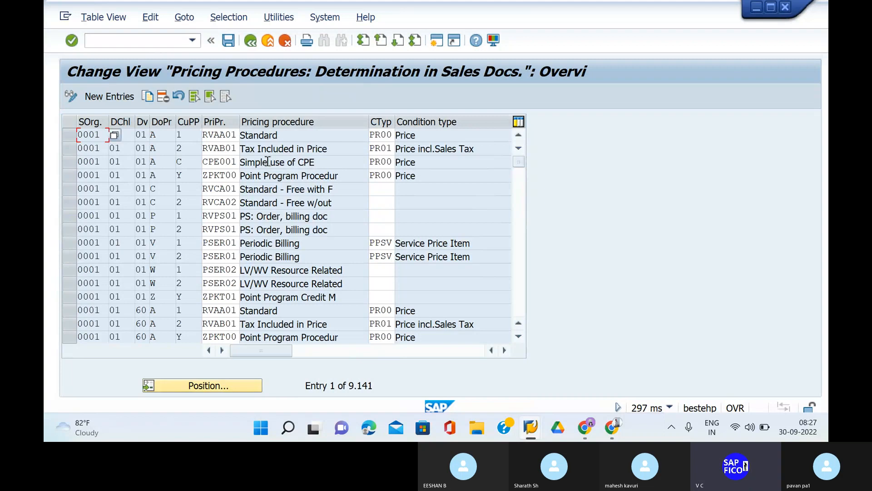
Step: Start a new determination entry for sales organization PAV1, distribution channel PA and division 15
left_click(111, 99)
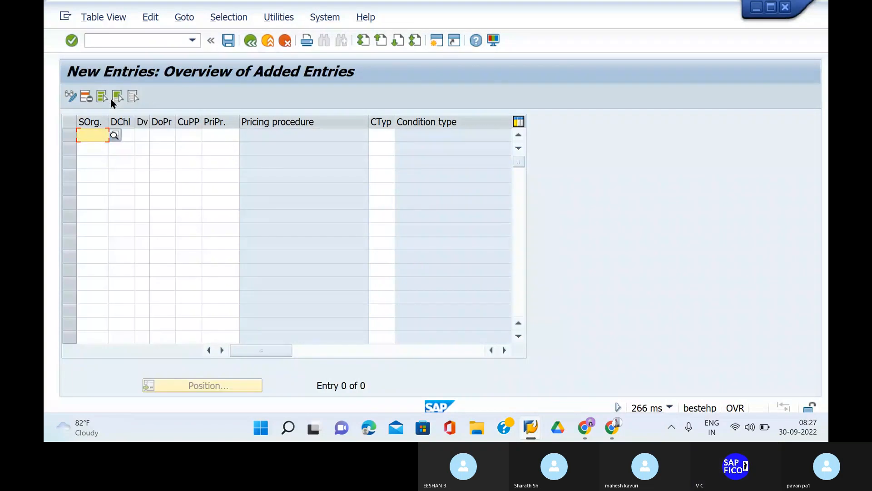
type("P")
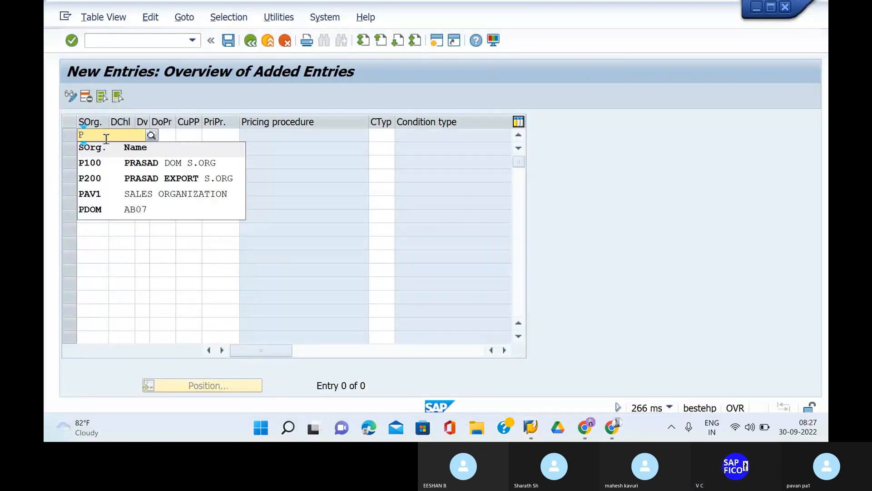
left_click(109, 191)
left_click(126, 139)
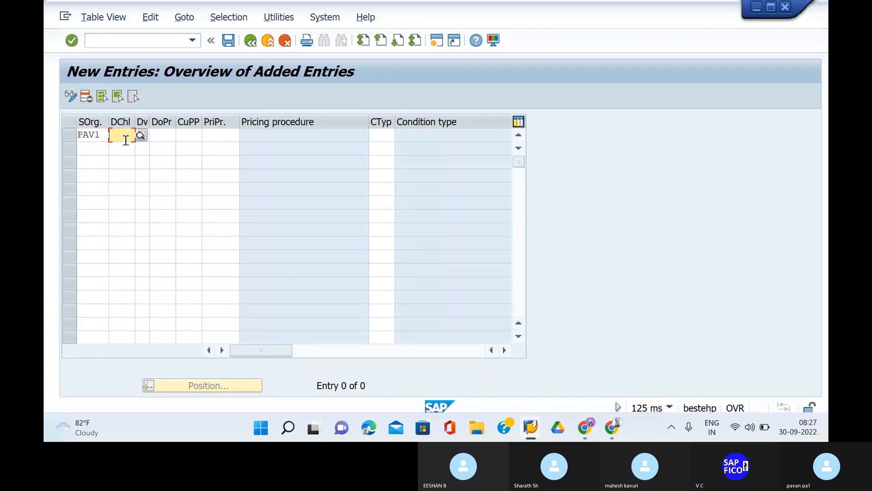
type("P")
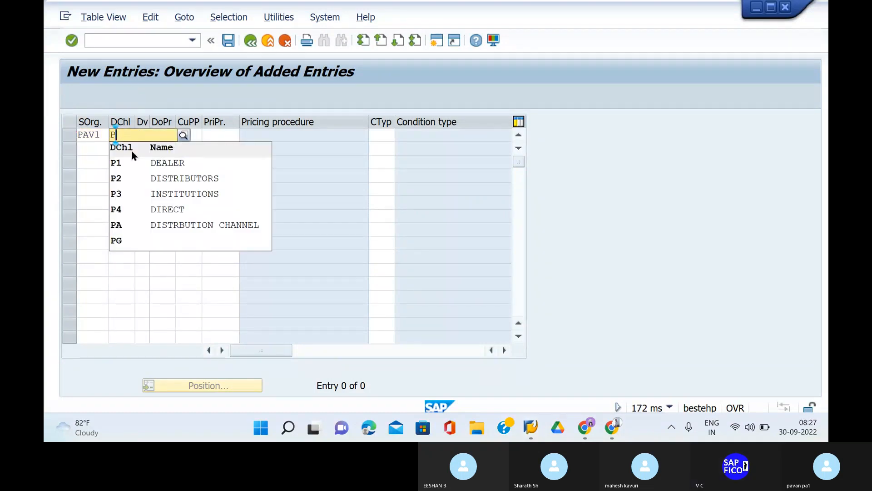
type("A")
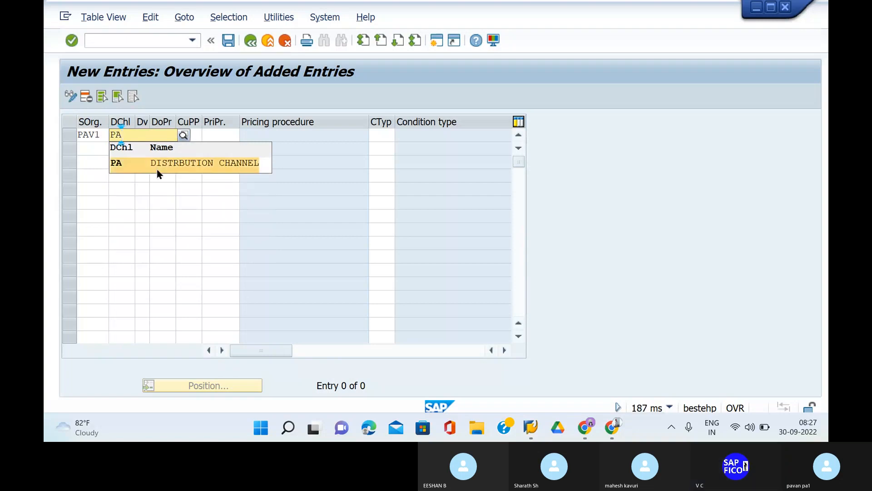
left_click(157, 167)
left_click(152, 134)
left_click(143, 134)
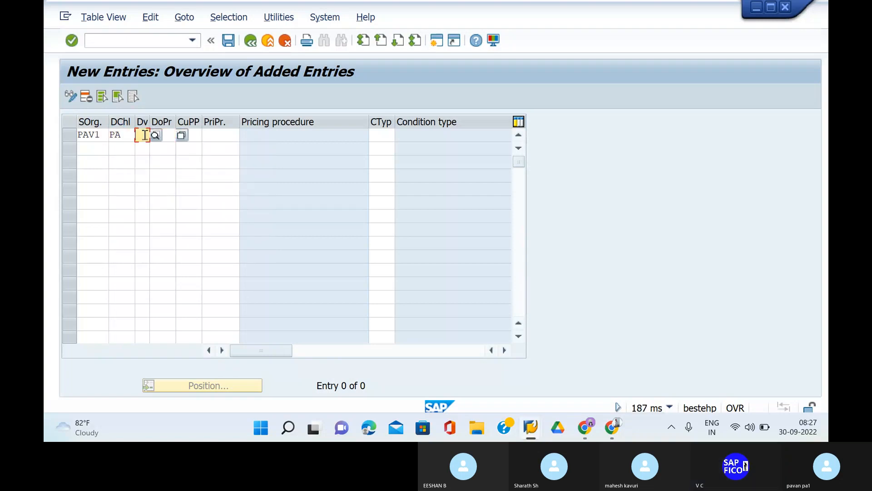
type("15")
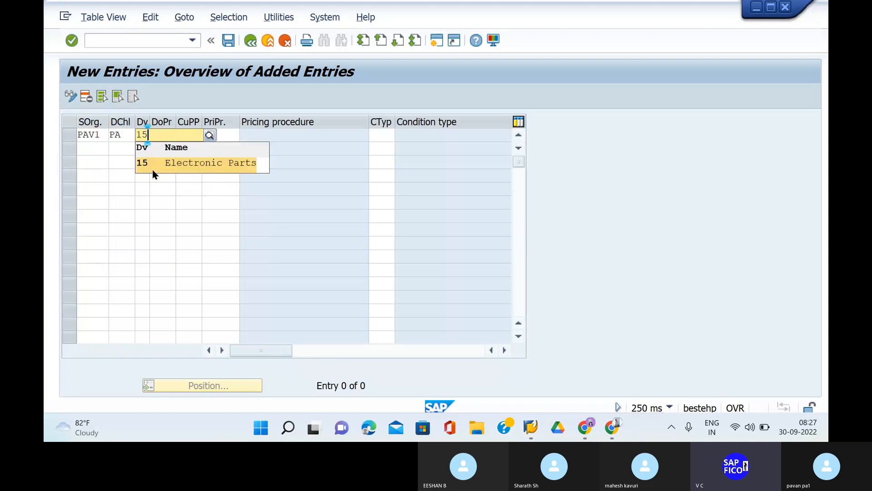
left_click(155, 169)
Step: Set the entry's document pricing procedure to A, customer pricing procedure to 1 and pricing procedure to RVAA01
left_click(167, 133)
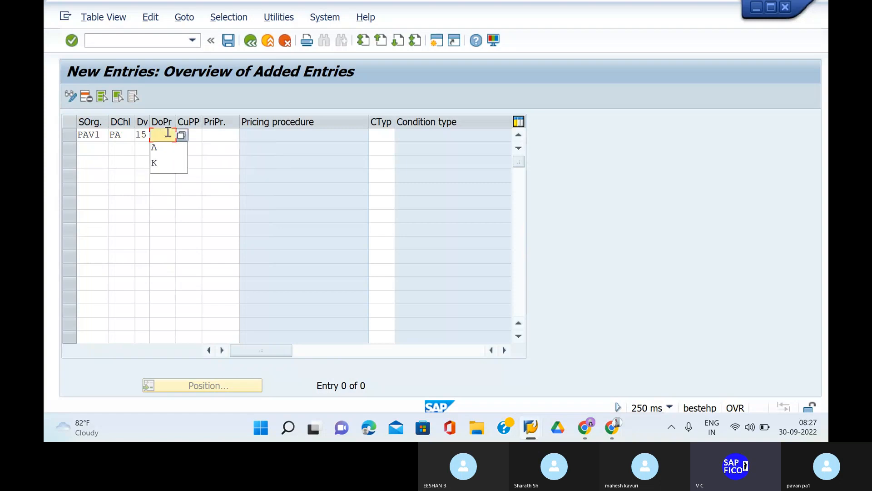
left_click(168, 148)
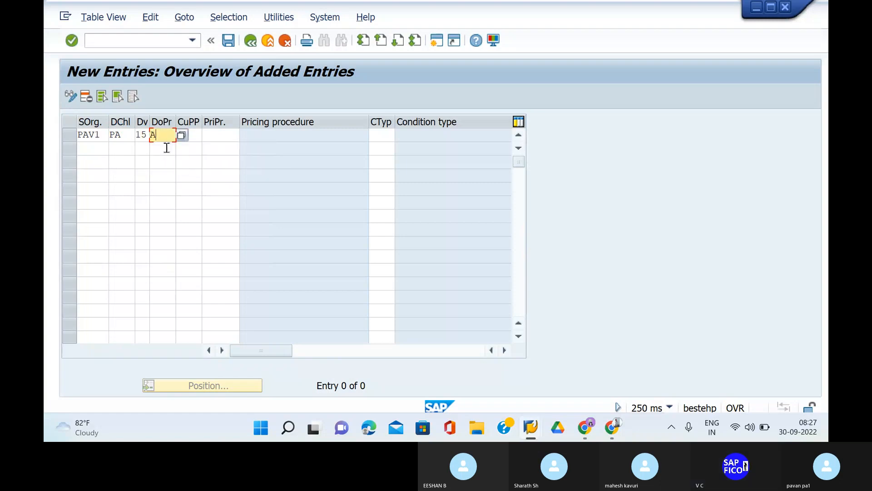
left_click(198, 135)
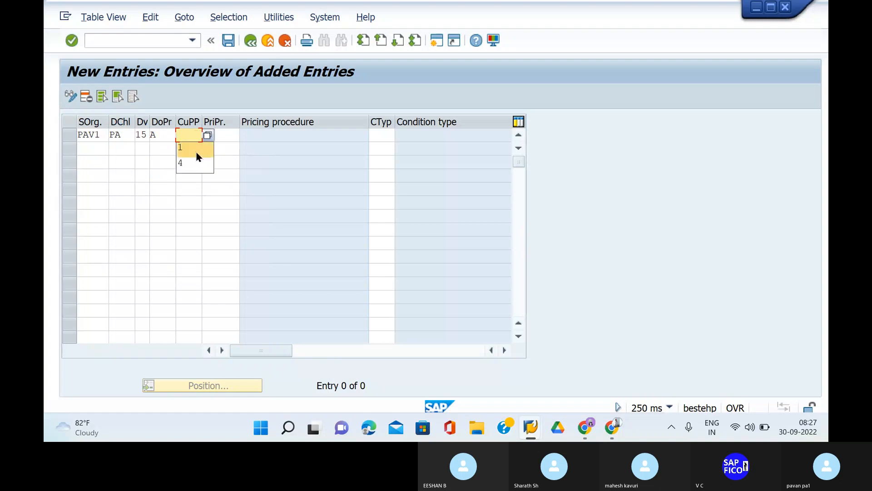
left_click(196, 150)
left_click(225, 136)
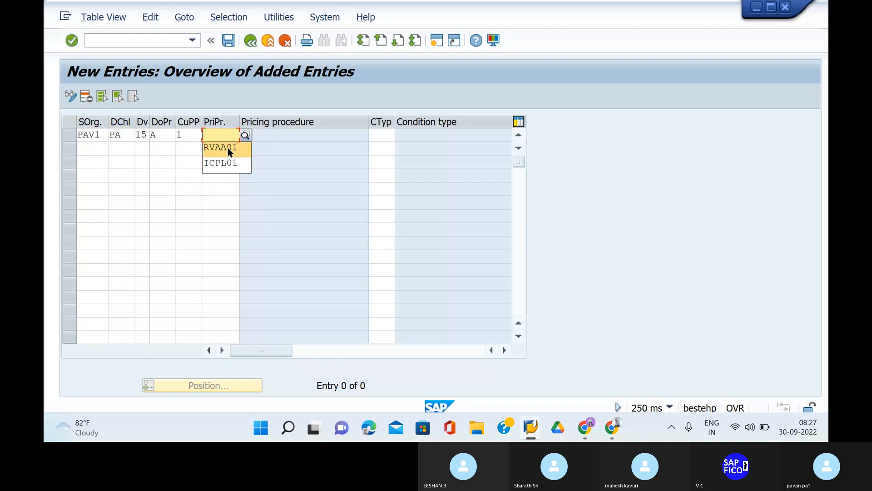
left_click(227, 148)
Step: Try KOFI as the condition type of the re-created PAV1 entry, and clear it without confirming
left_click(383, 136)
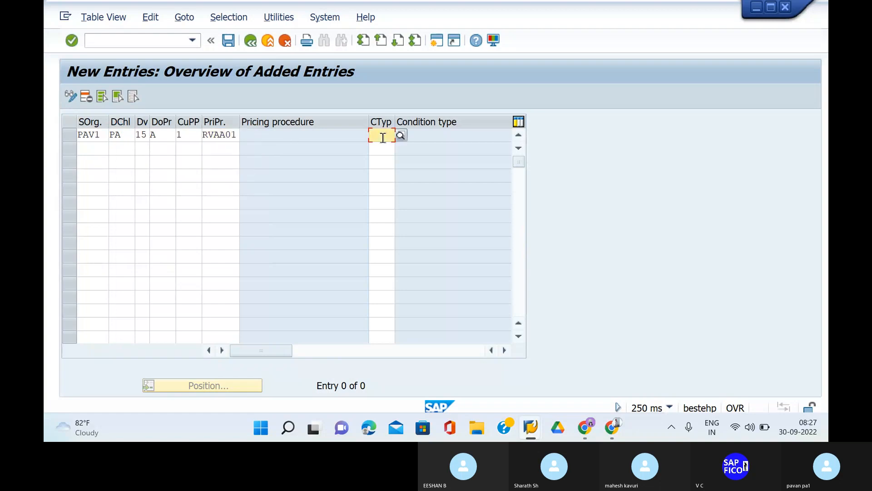
type("KOFI")
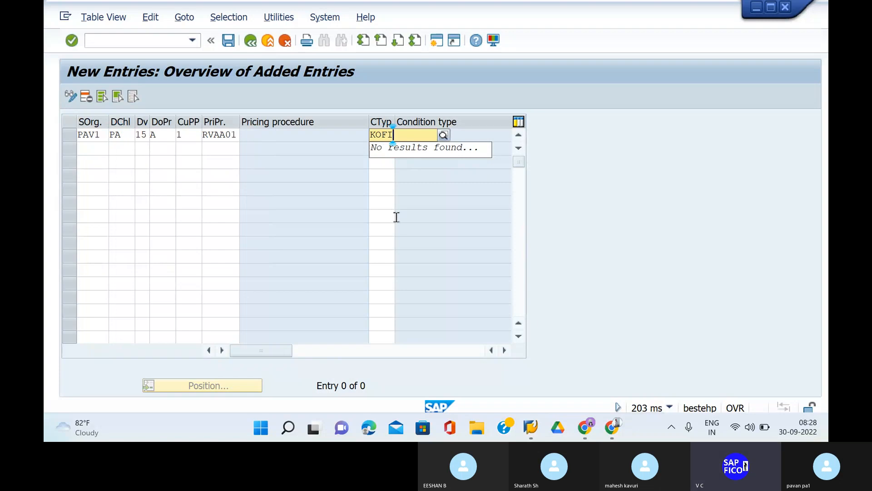
key("BackSpace")
key("BackSpace")
key("BackSpace")
key("BackSpace")
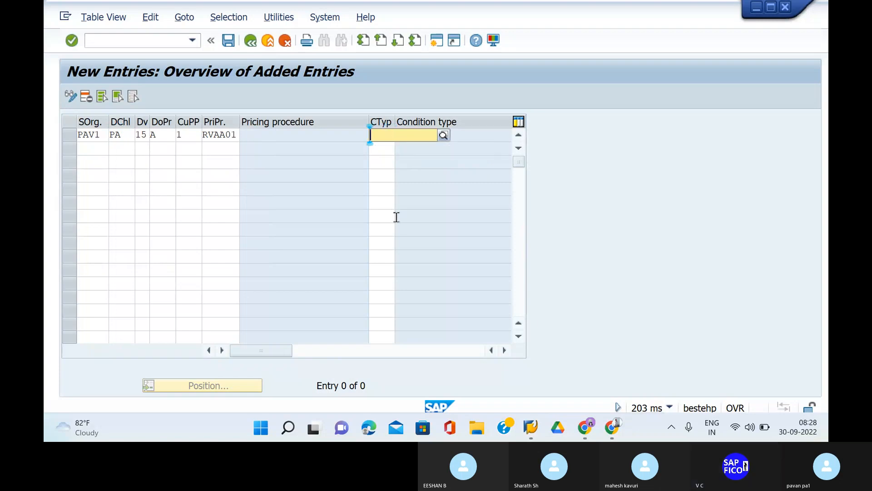
Step: Set the entry's condition type to PR00 and save it under the proposed customizing request
type("PE")
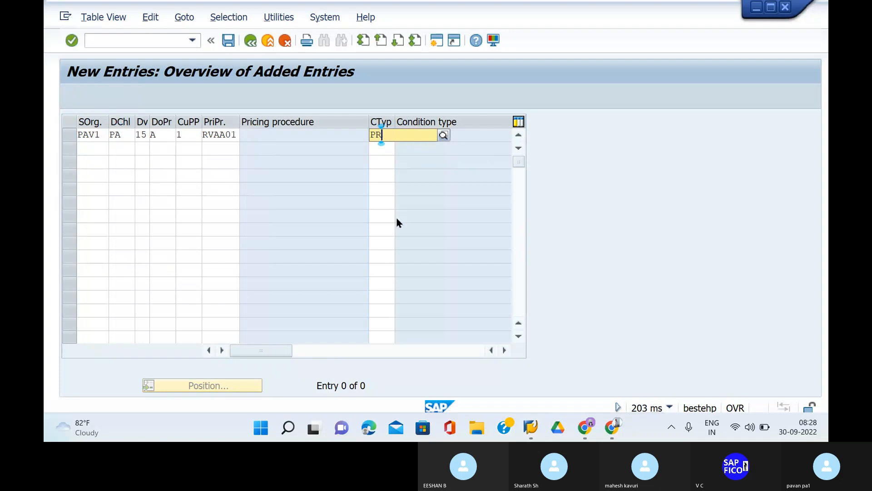
type("00")
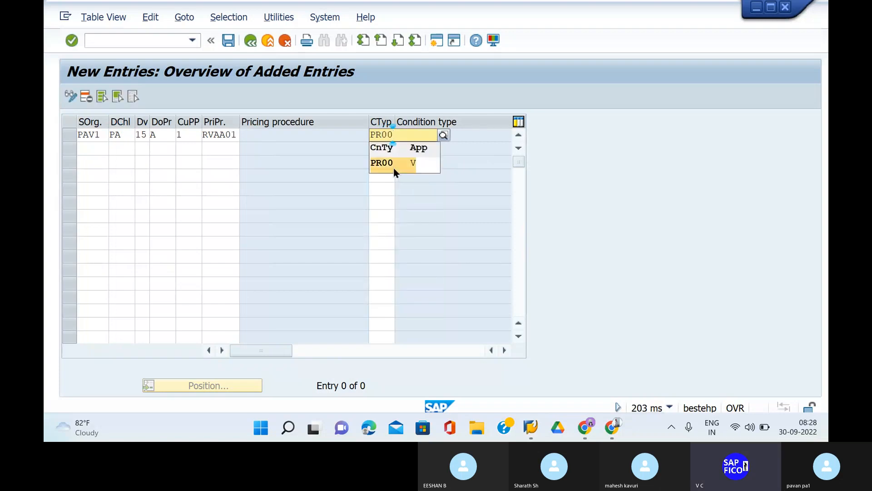
left_click(393, 167)
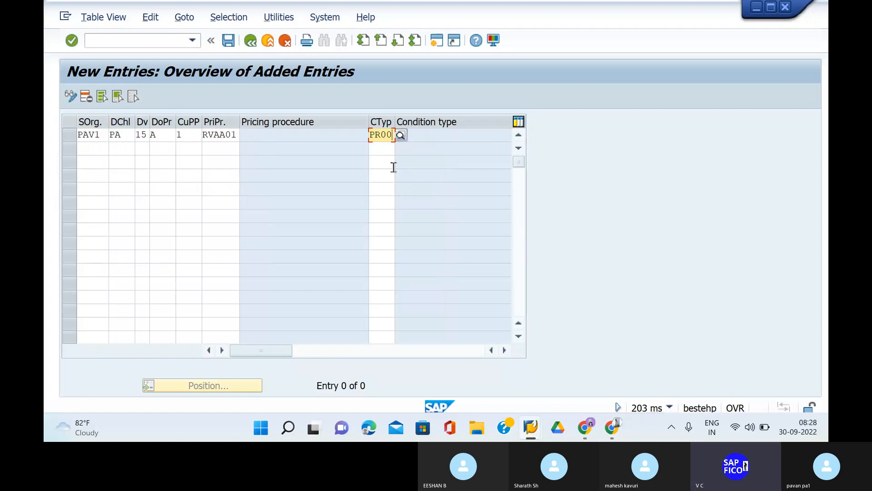
key("Return")
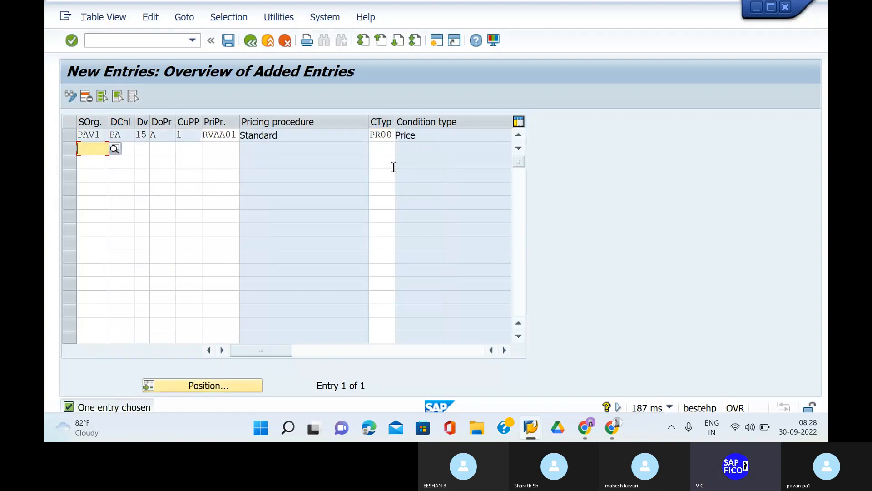
left_click(230, 45)
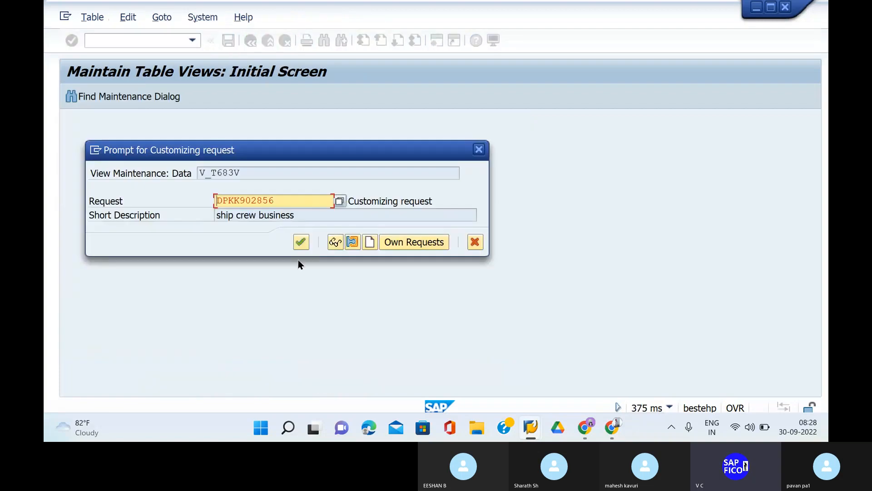
left_click(306, 245)
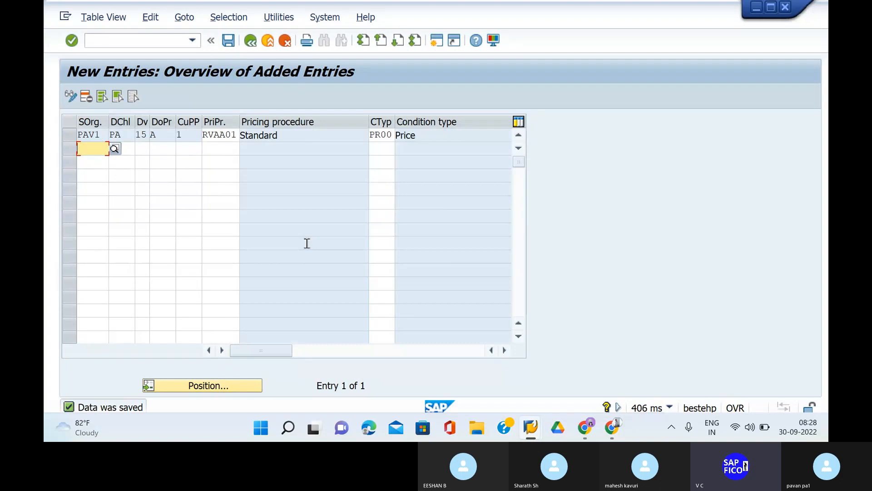
Step: Start transaction VA01 and continue to the overview of a new OR1 order for sales area PAV1/PA/15
left_click(143, 39)
type("/nva01")
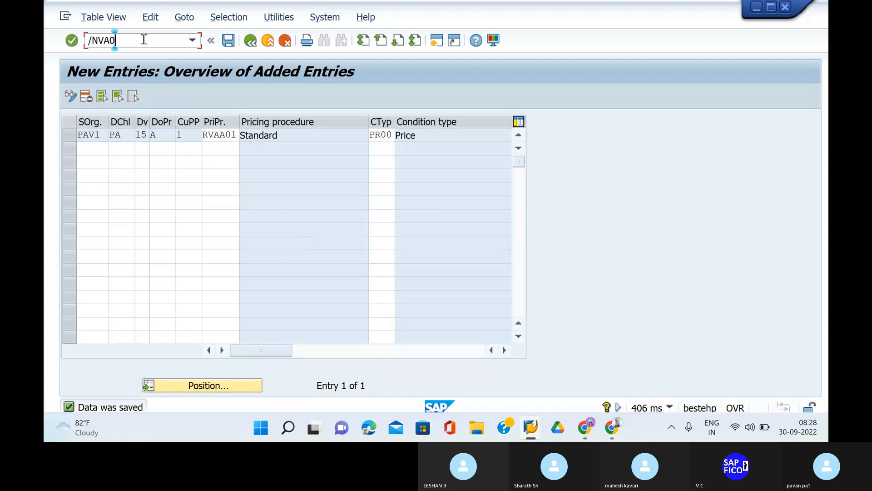
key("Return")
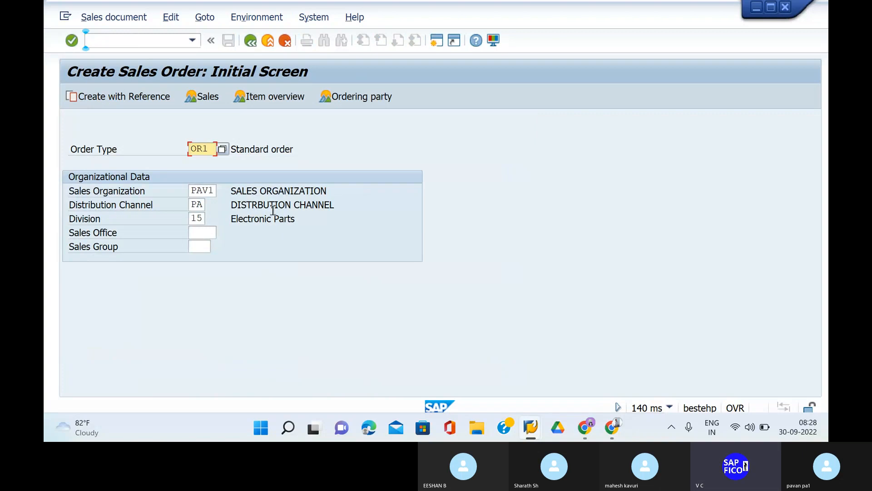
key("Return")
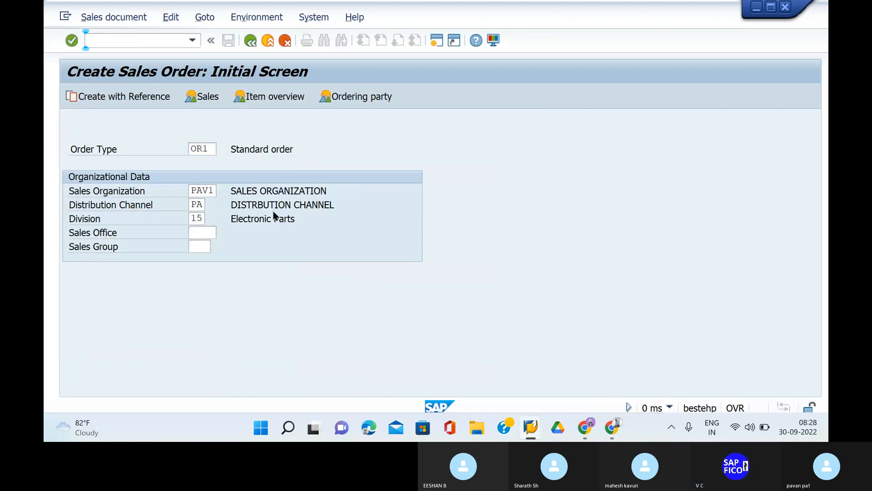
Step: Enter the customer number as the order's sold-to party and confirm it
type("16")
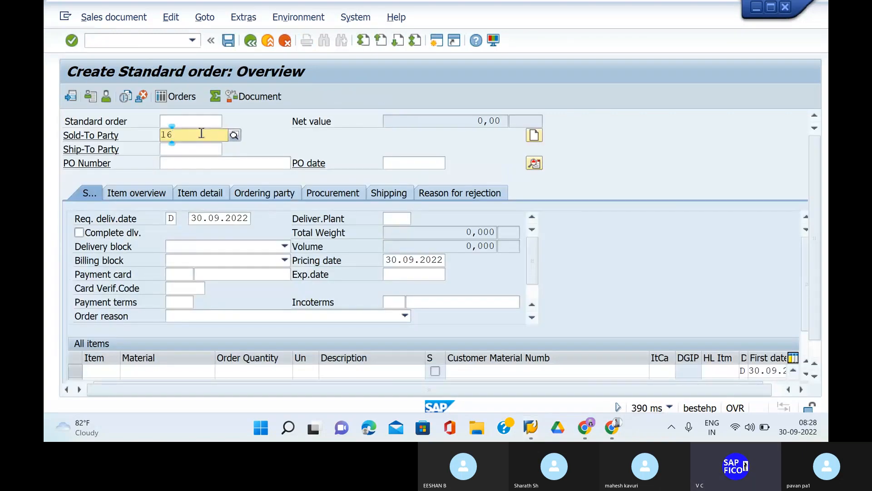
left_click(240, 135)
left_click(192, 149)
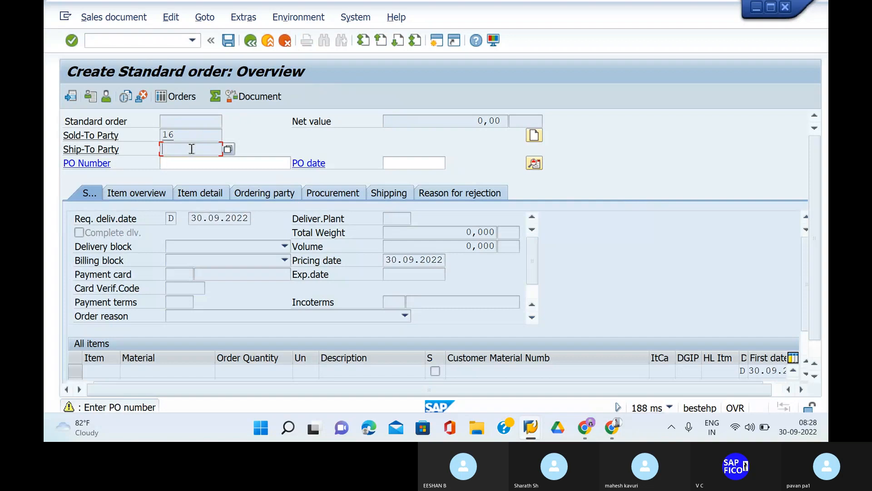
Step: Enter a trial PO number, clear it again, and continue to the order header data with the PO number empty
left_click(196, 164)
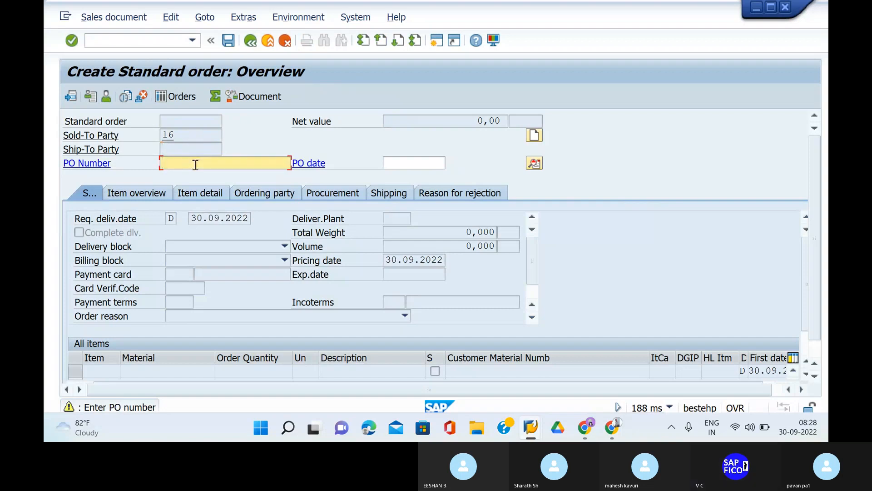
type("5000")
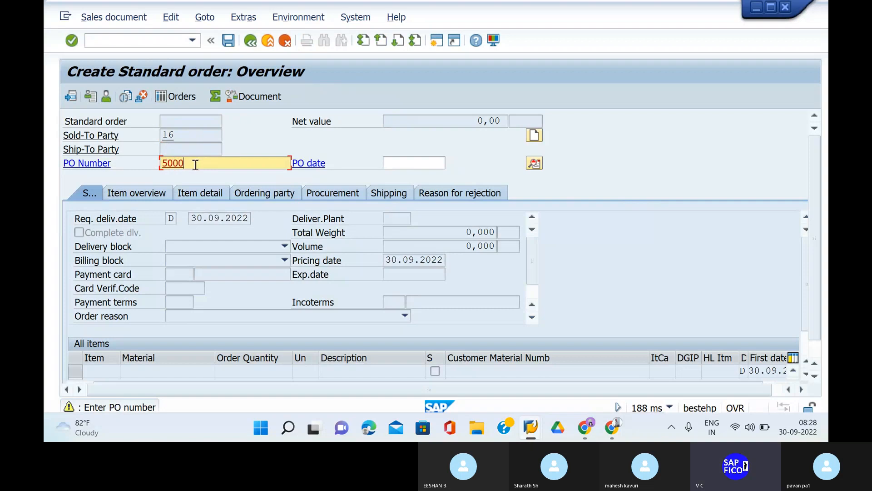
key("BackSpace")
key("BackSpace")
key("BackSpace")
key("BackSpace")
key("Return")
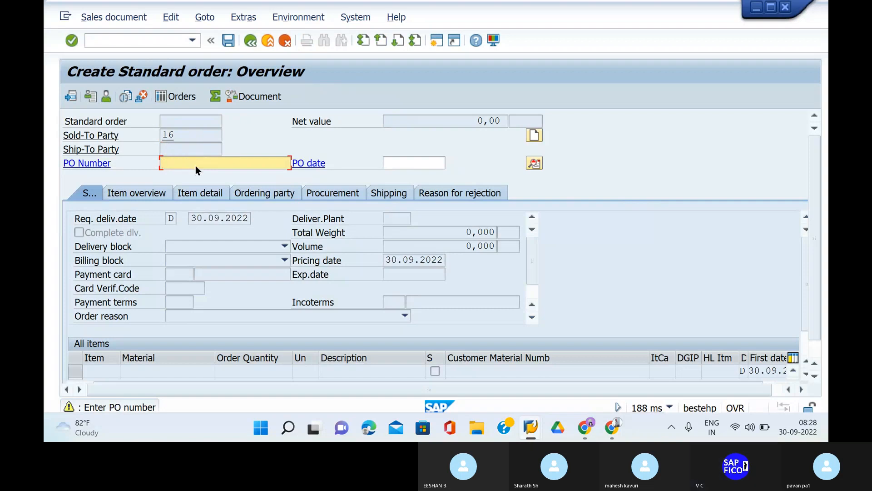
key("Return")
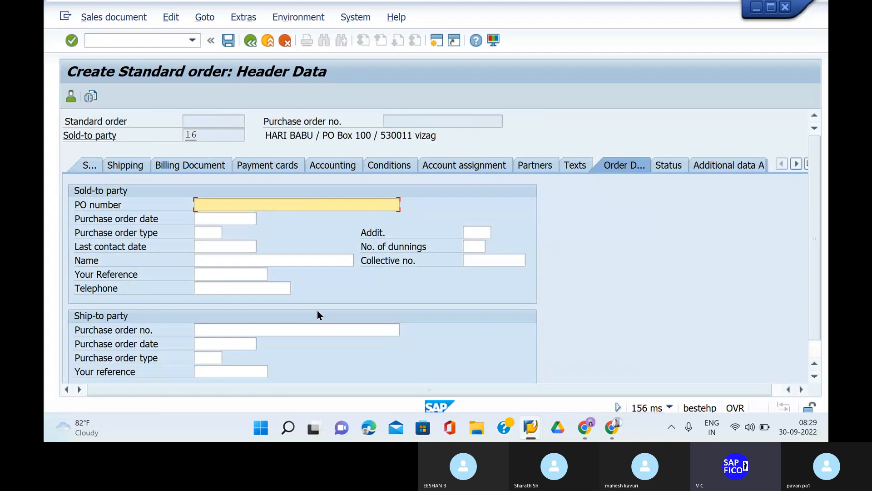
Step: Abandon the current order, restart transaction VA01 and continue to the overview of a fresh OR1 order for sales area PAV1/PA/15
left_click(163, 42)
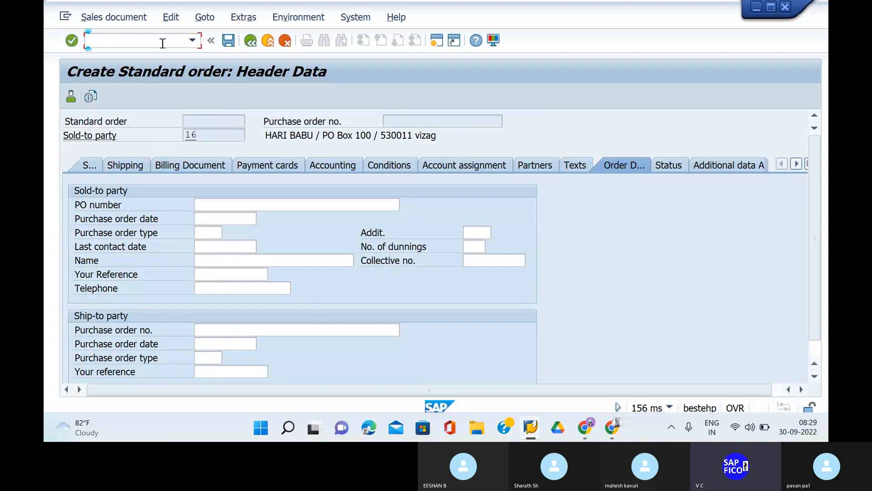
type("/N")
key("Return")
left_click(162, 42)
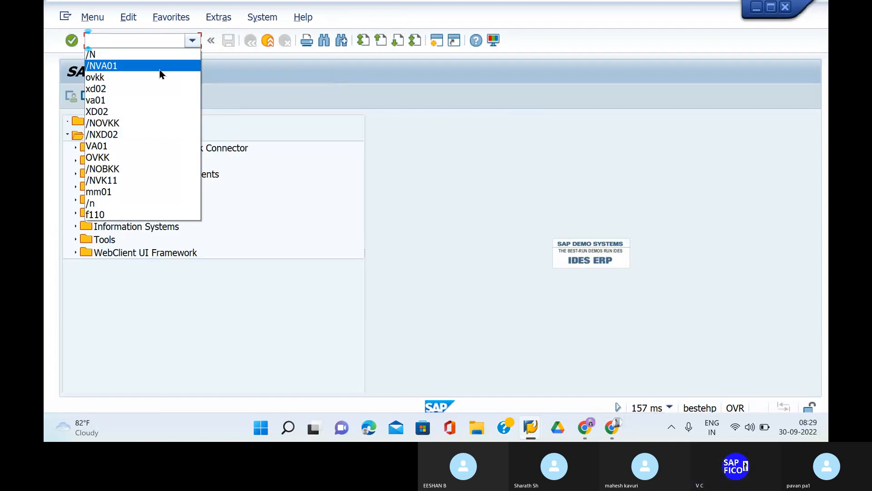
left_click(159, 66)
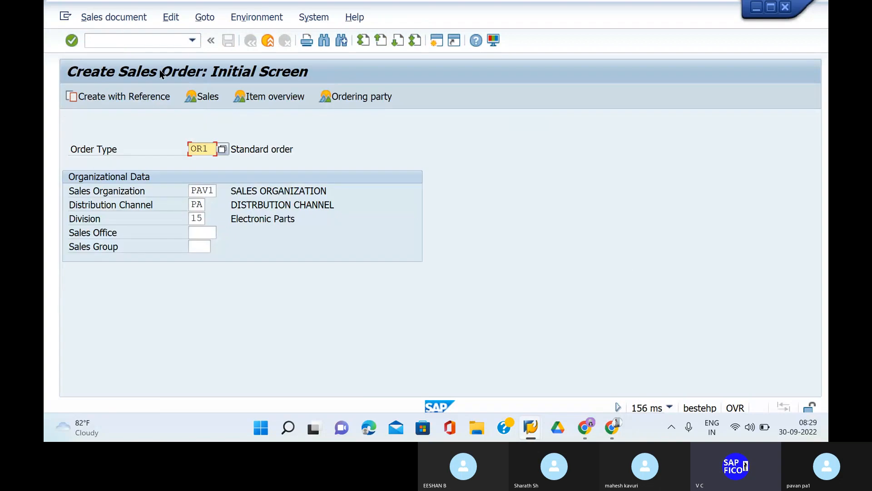
key("Return")
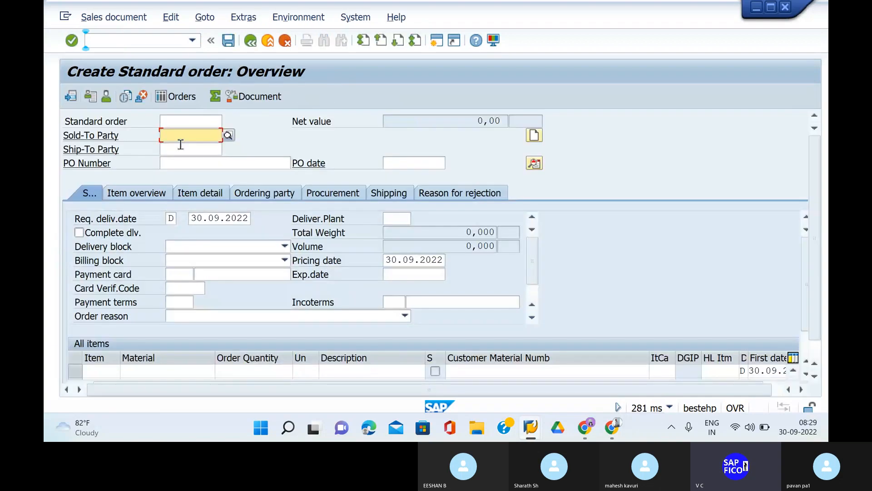
Step: Enter the customer number as both the ship-to party and the sold-to party of the order and confirm them
left_click(182, 149)
type("16")
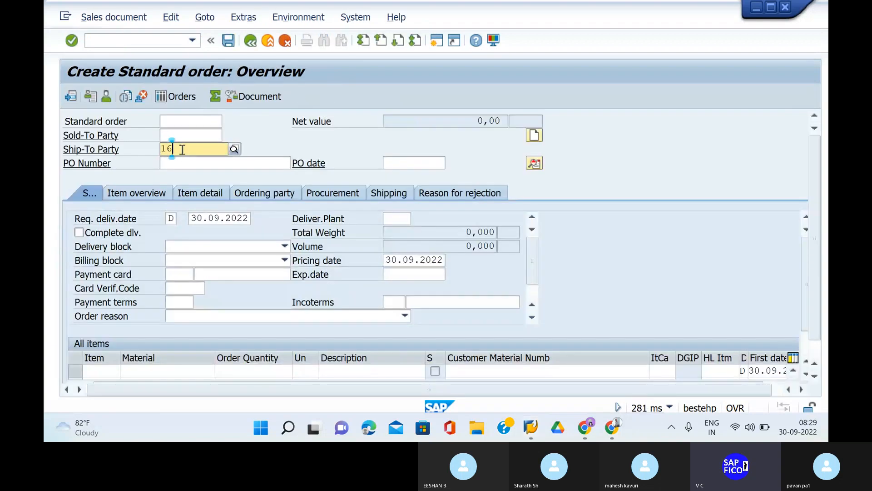
left_click(185, 134)
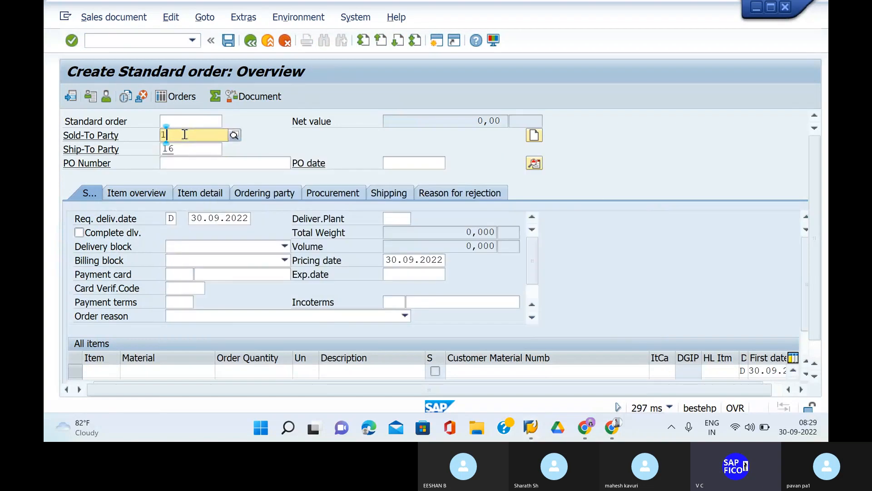
type("16")
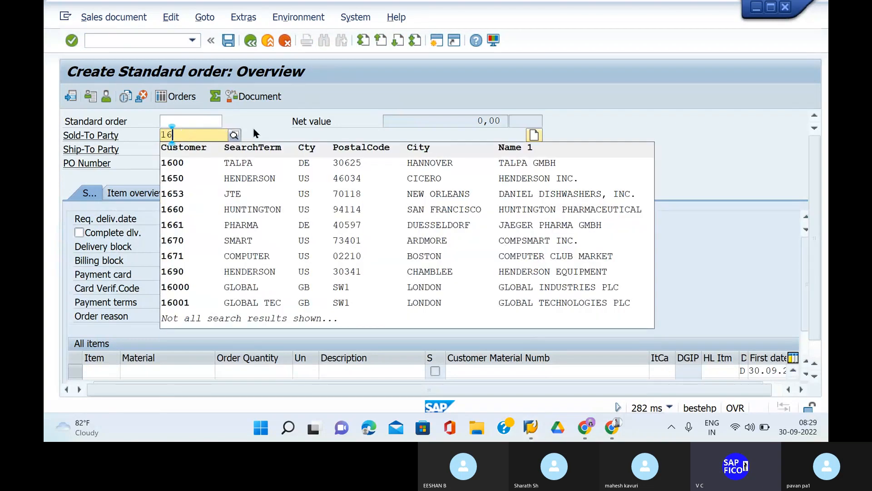
left_click(255, 134)
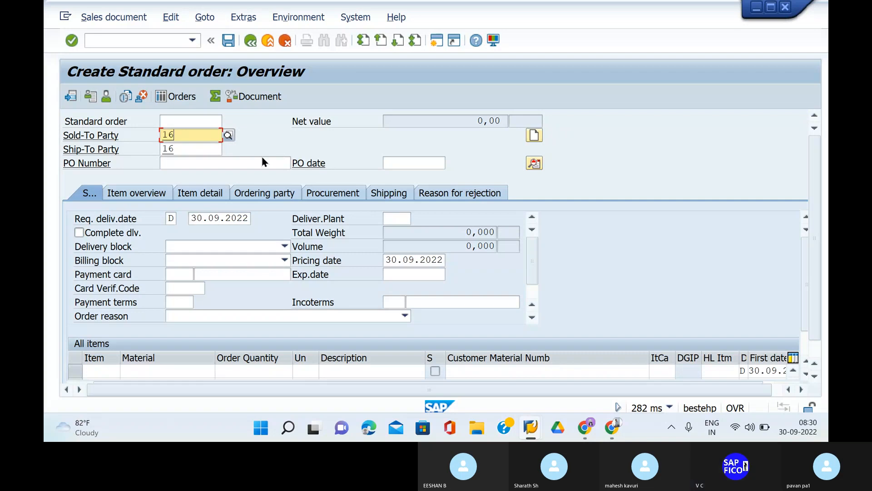
key("Return")
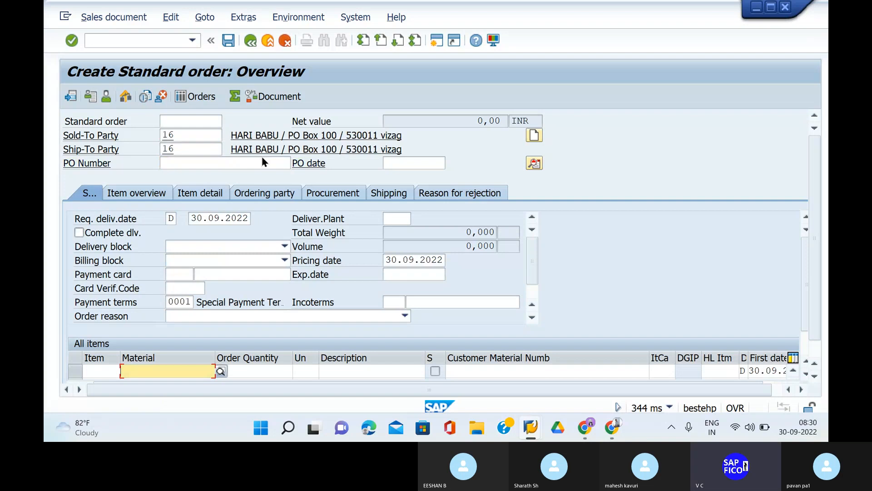
Step: Bring the order's item table fully into view, ready for entering a material
left_click(814, 379)
left_click(814, 379)
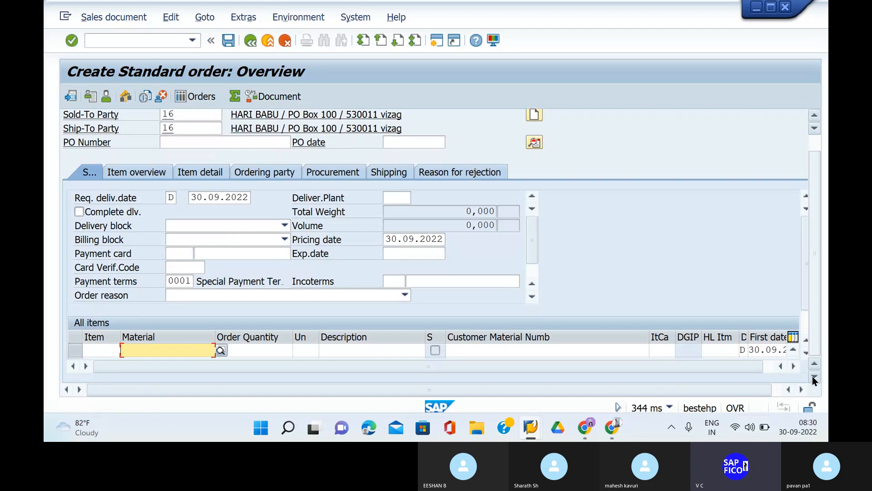
left_click(806, 353)
left_click(806, 353)
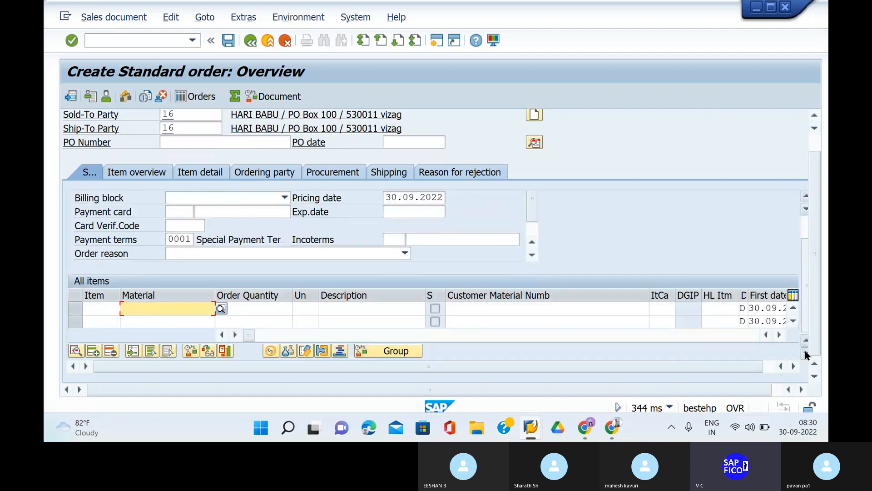